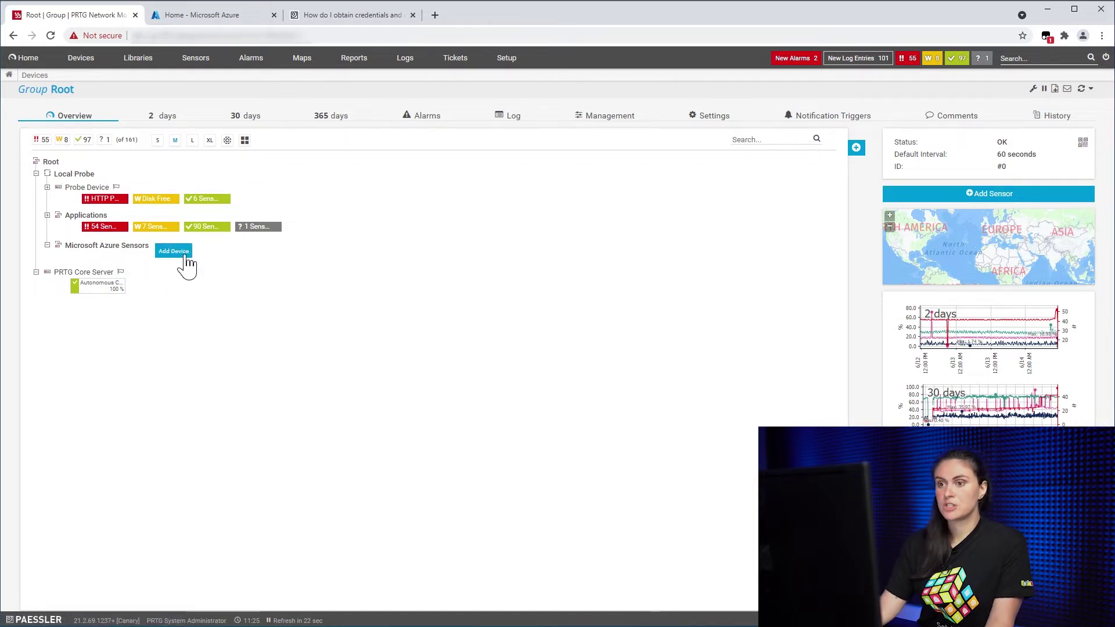
Step: Add device 'Azure Virtual Machine' at localhost under Microsoft Azure Sensors, with Azure credential inheritance off
left_click(173, 251)
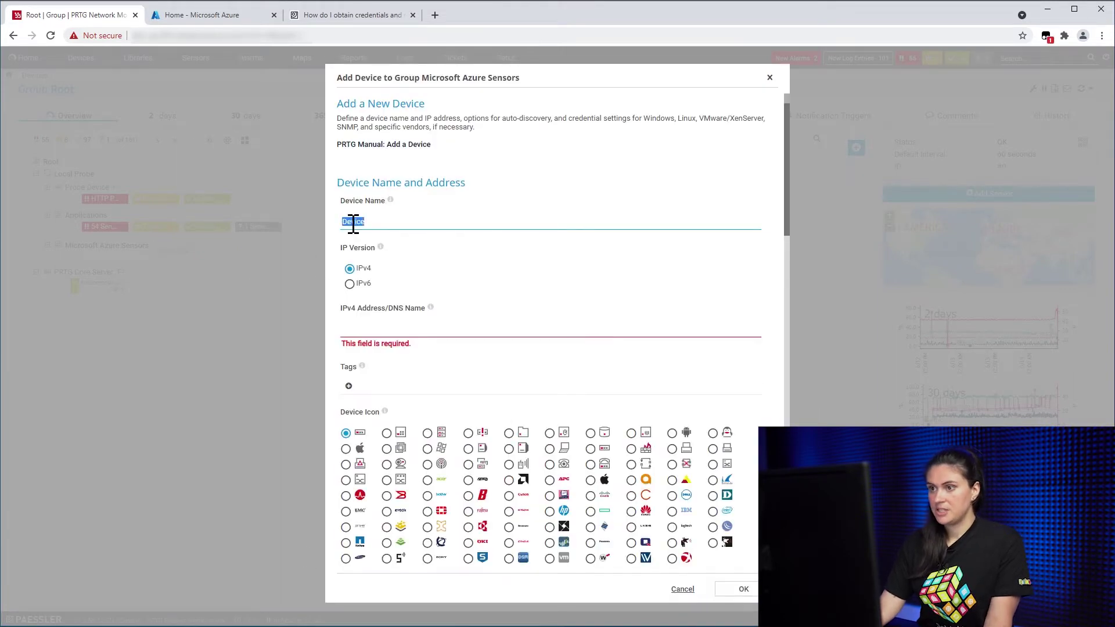
type("Azure Virtual Machin")
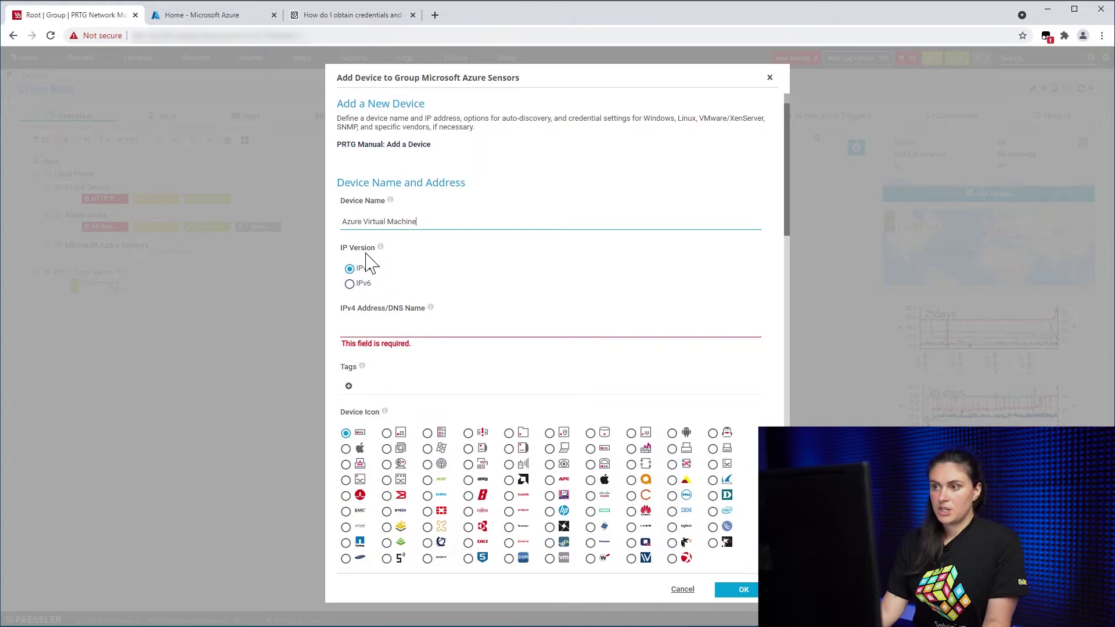
left_click(355, 328)
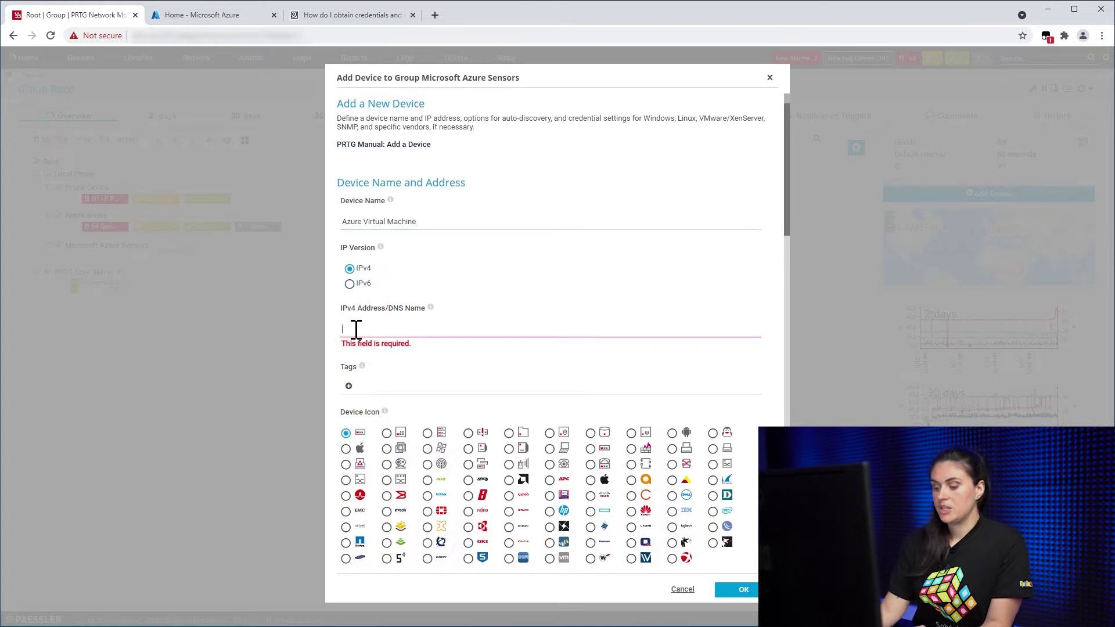
type("1")
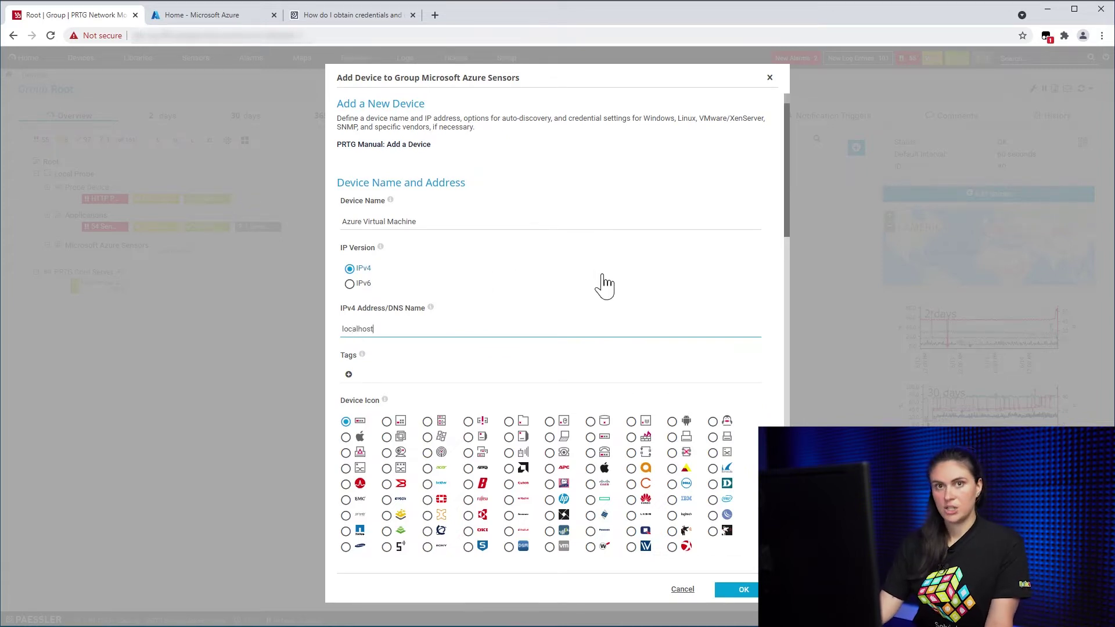
scroll(628, 349, "down", 5)
scroll(654, 418, "down", 3)
scroll(665, 455, "down", 4)
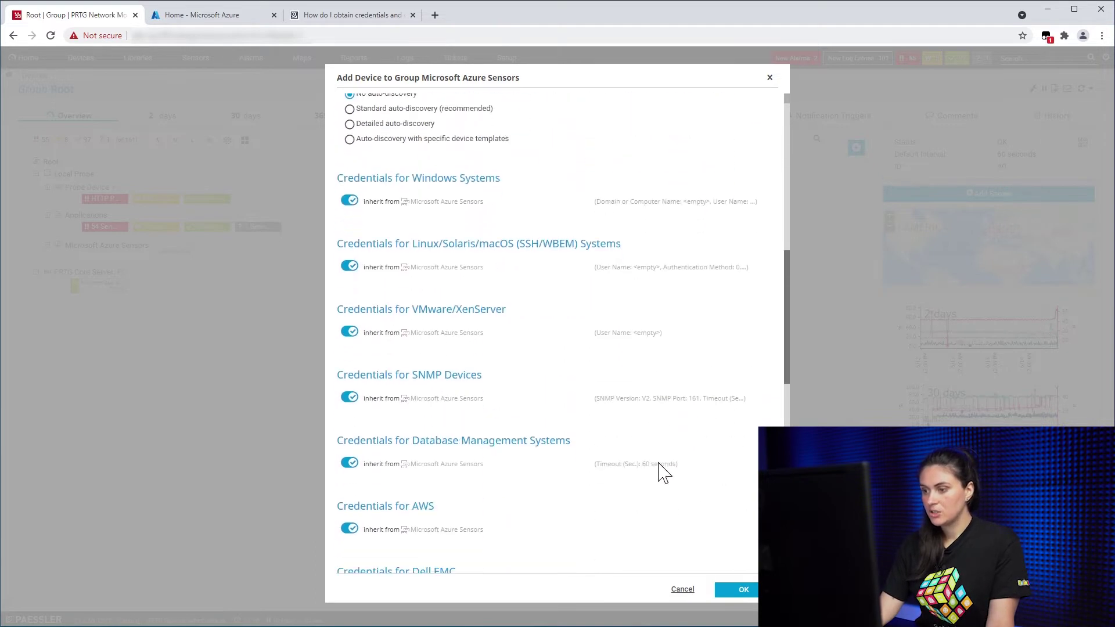
scroll(662, 461, "down", 3)
scroll(662, 471, "down", 3)
scroll(610, 462, "down", 2)
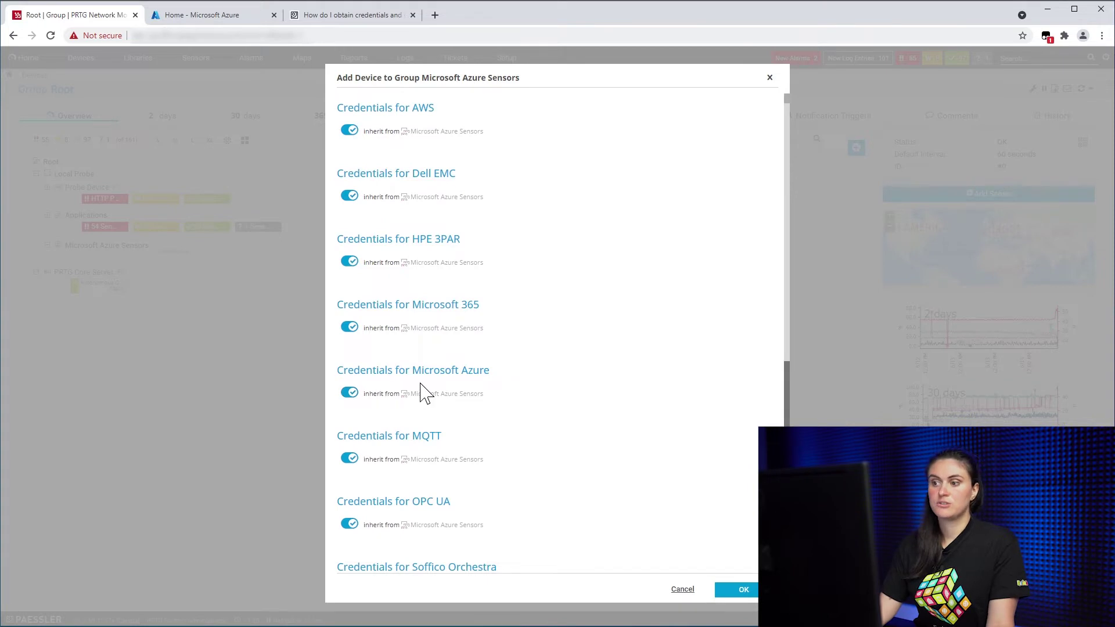
left_click(350, 395)
scroll(535, 436, "up", 2)
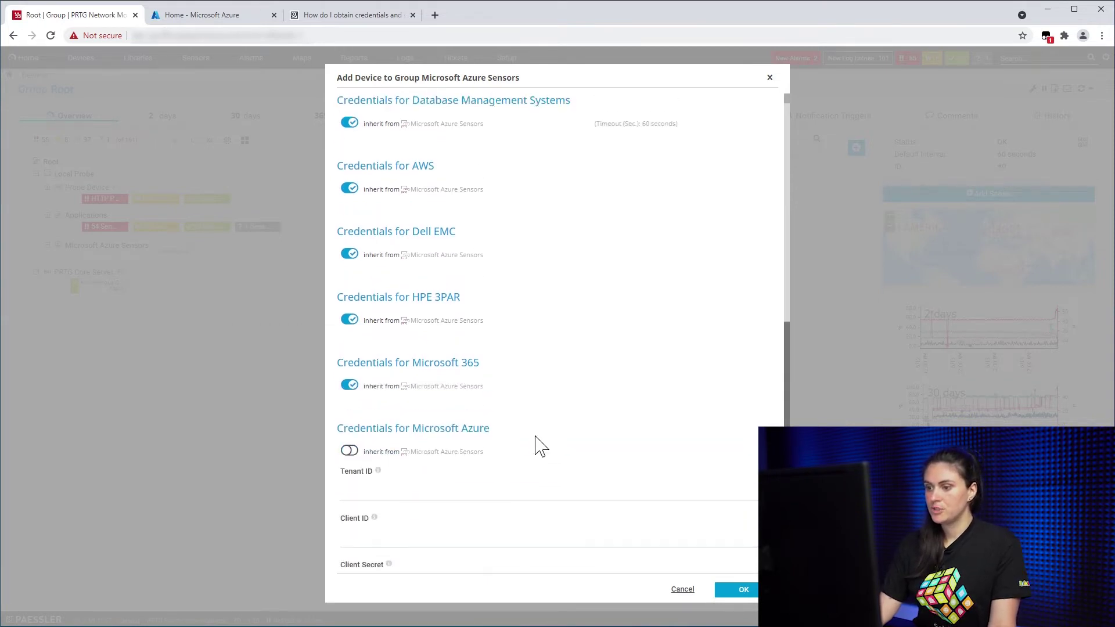
scroll(535, 444, "down", 3)
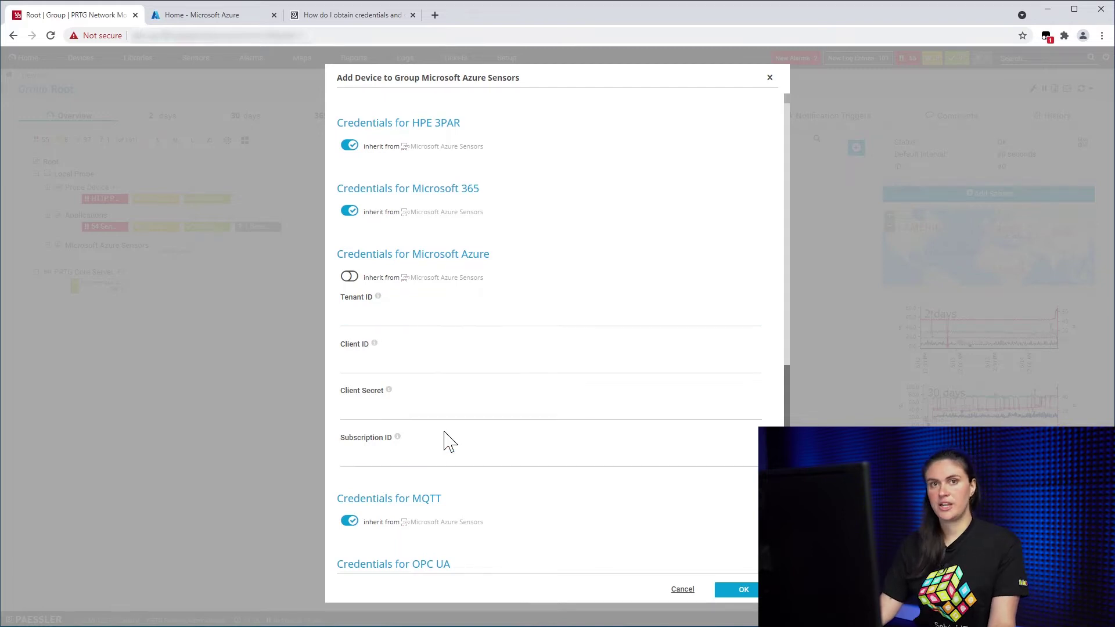
left_click(201, 16)
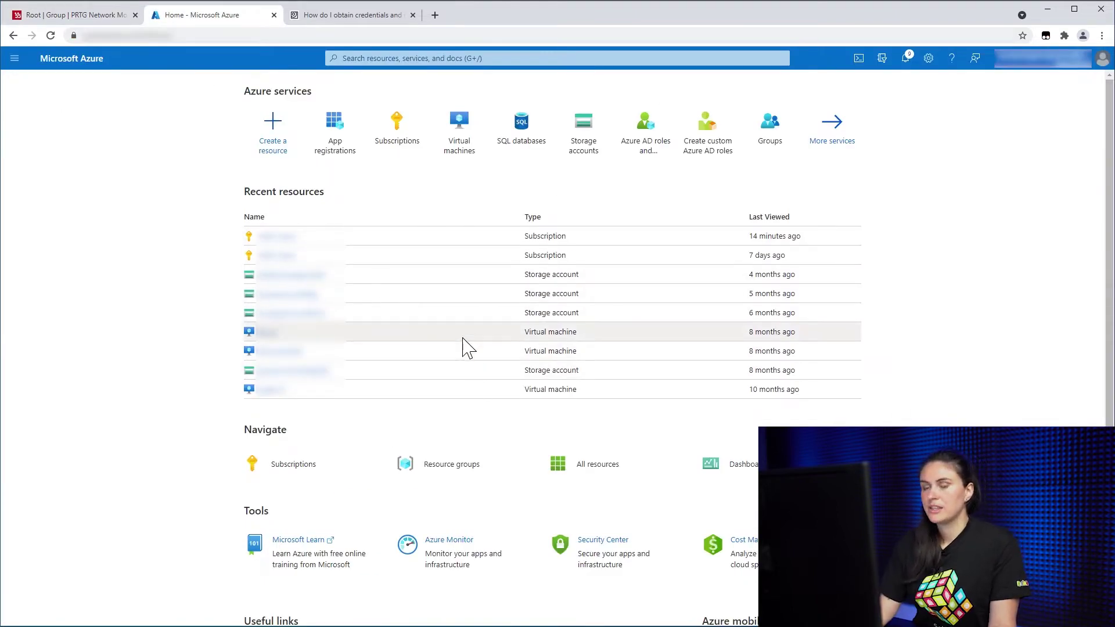
left_click(338, 130)
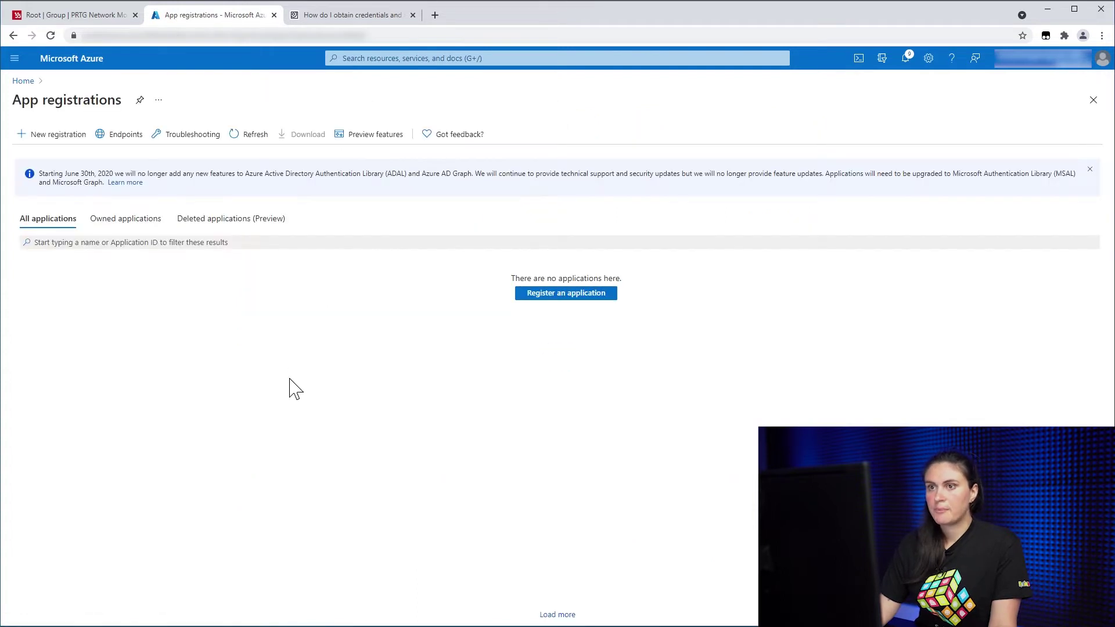
left_click(55, 134)
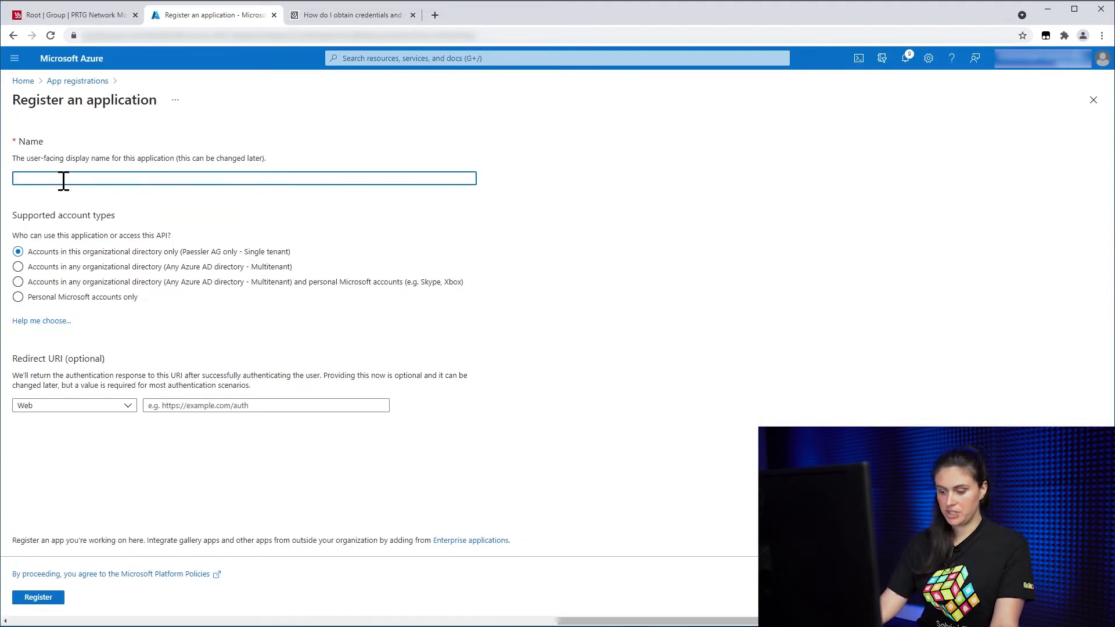
type("PRTG")
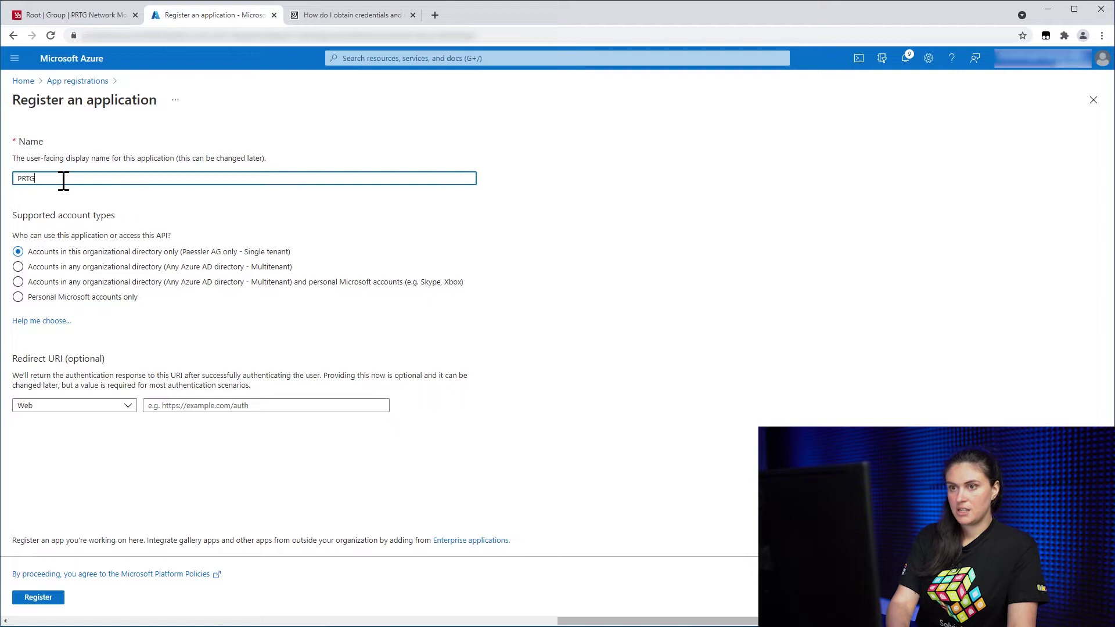
type("zure Sensors")
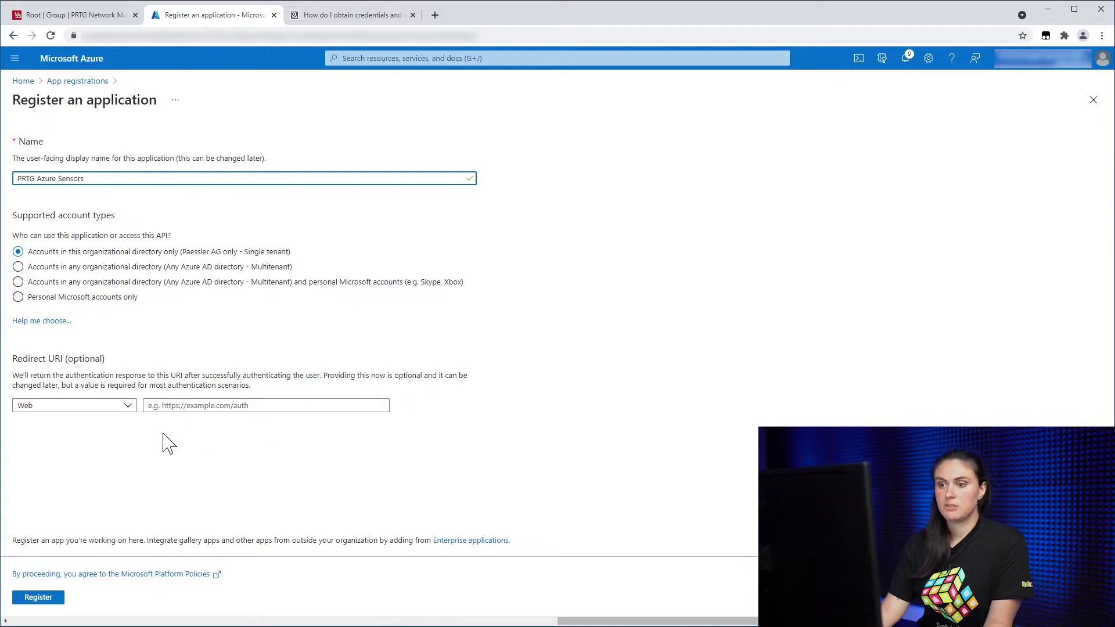
left_click(188, 405)
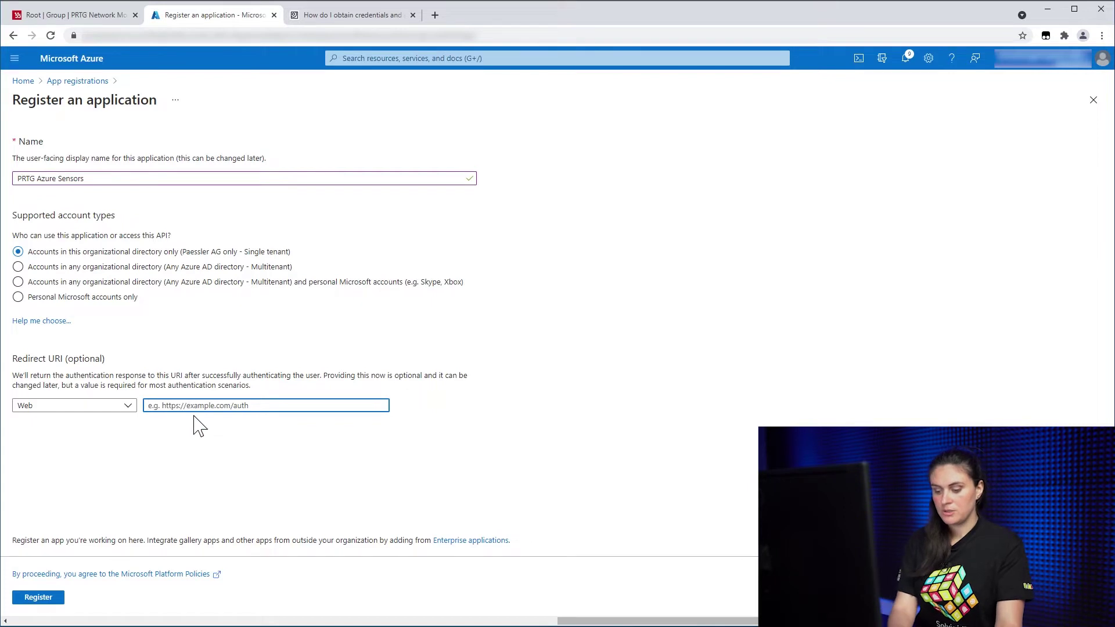
type("https")
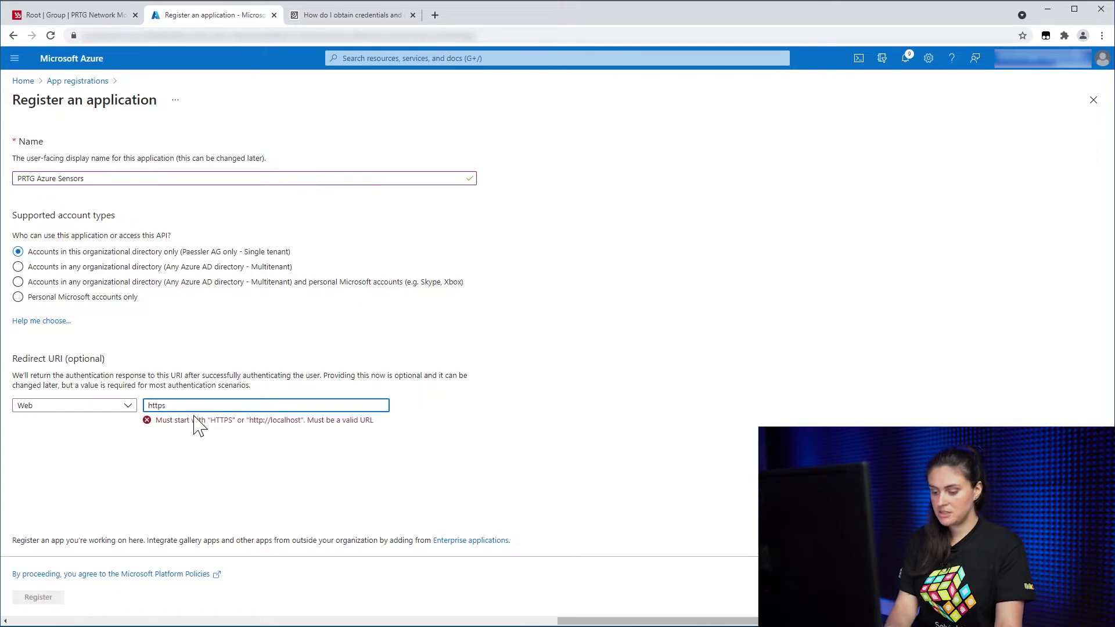
type(":")
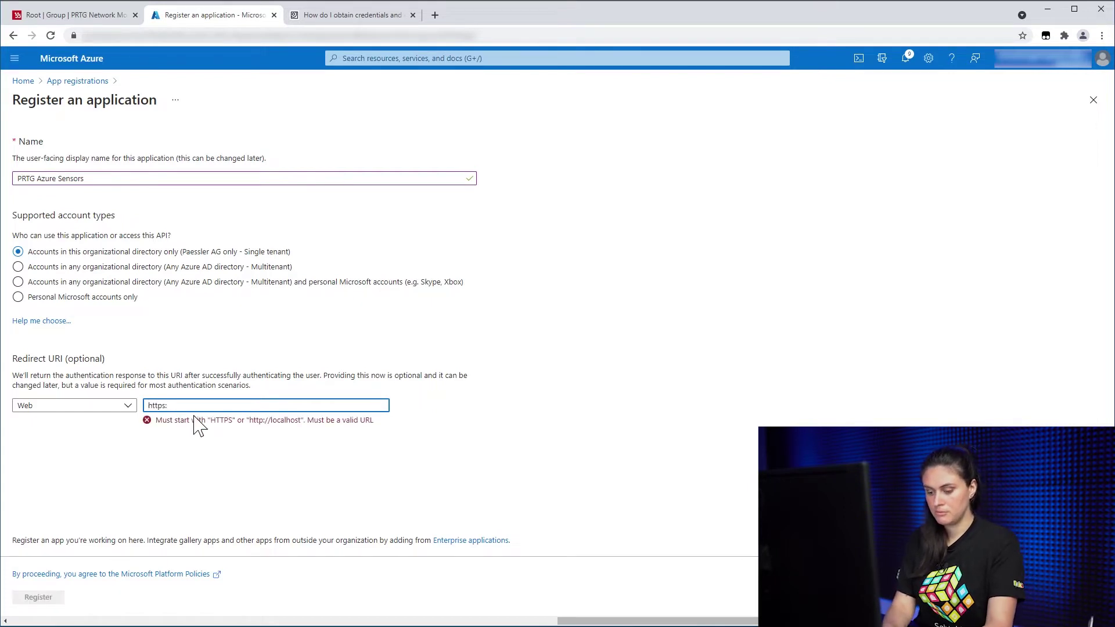
type("//login.windows.")
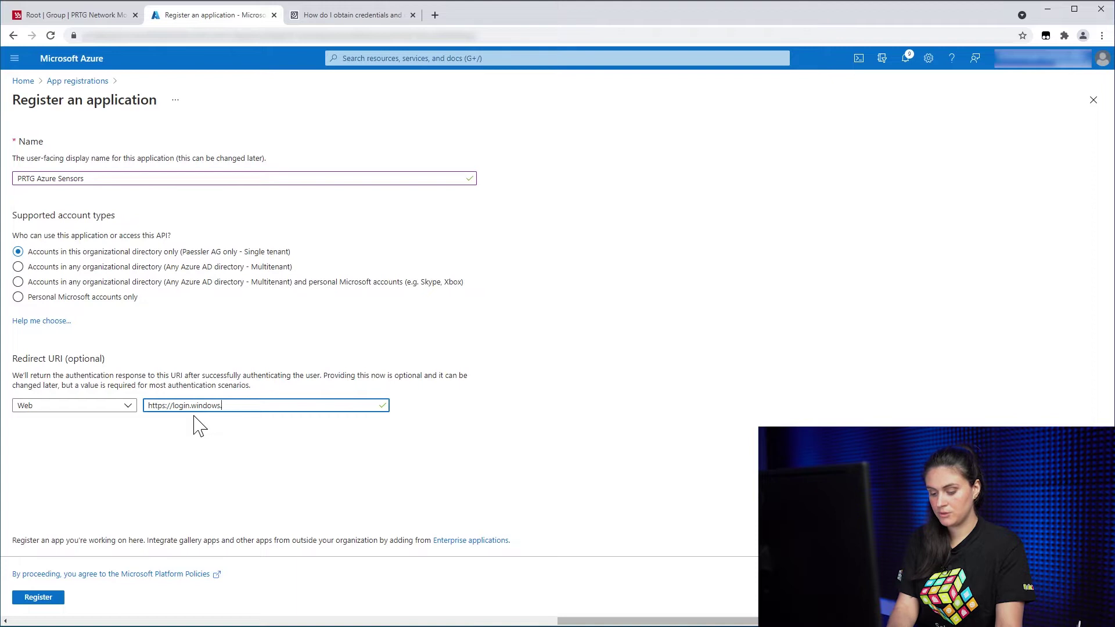
type("net")
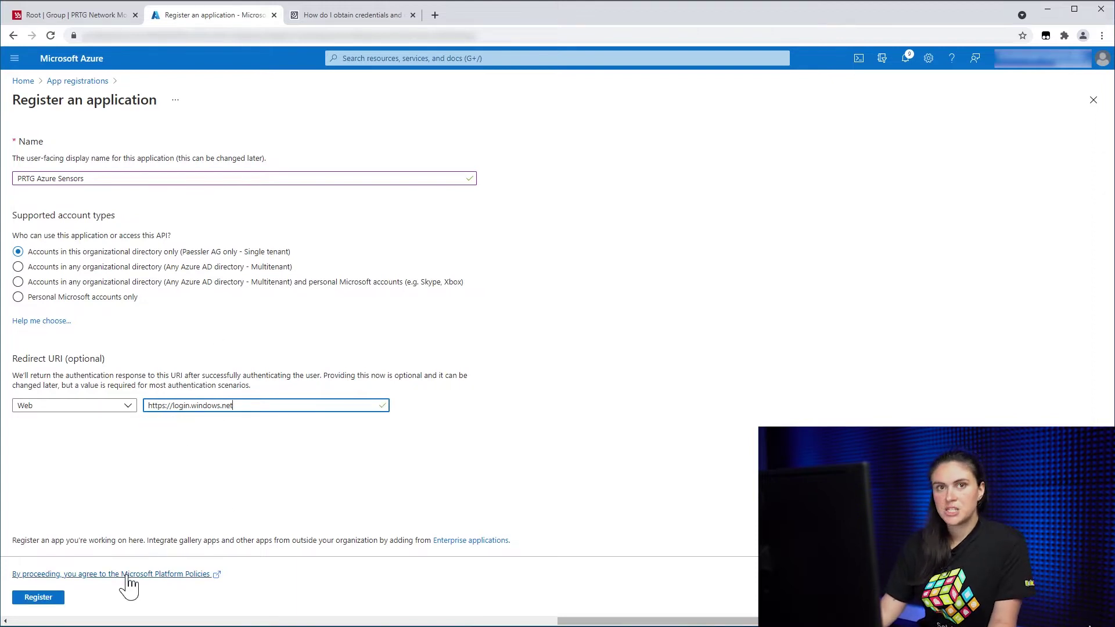
Step: Register the app and paste its Directory (tenant) ID into PRTG's Tenant ID field
left_click(38, 598)
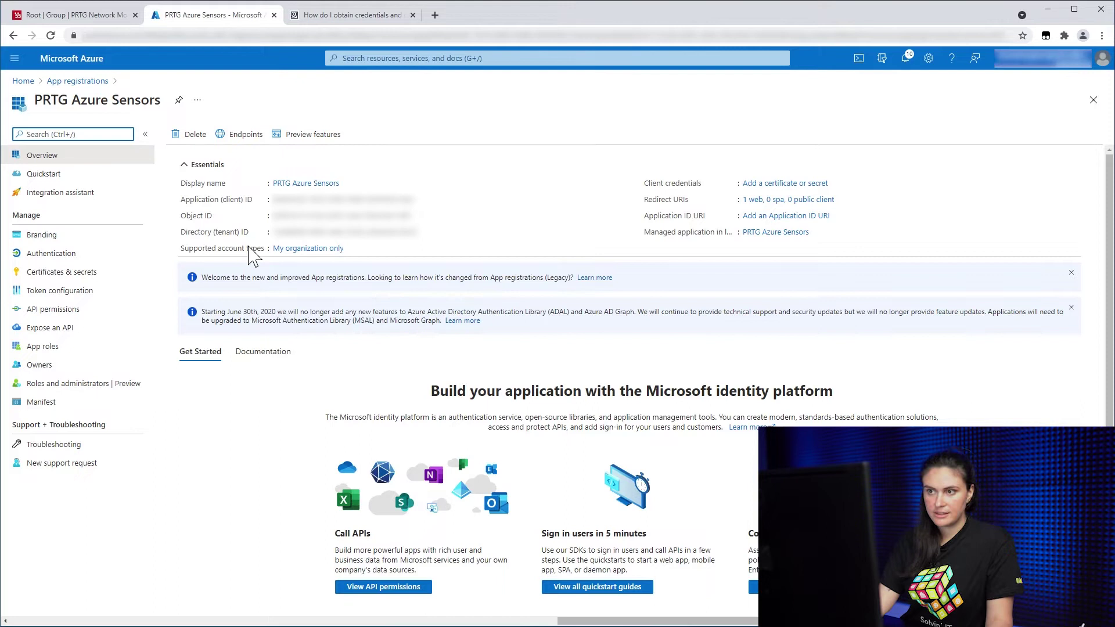
mouse_move(348, 232)
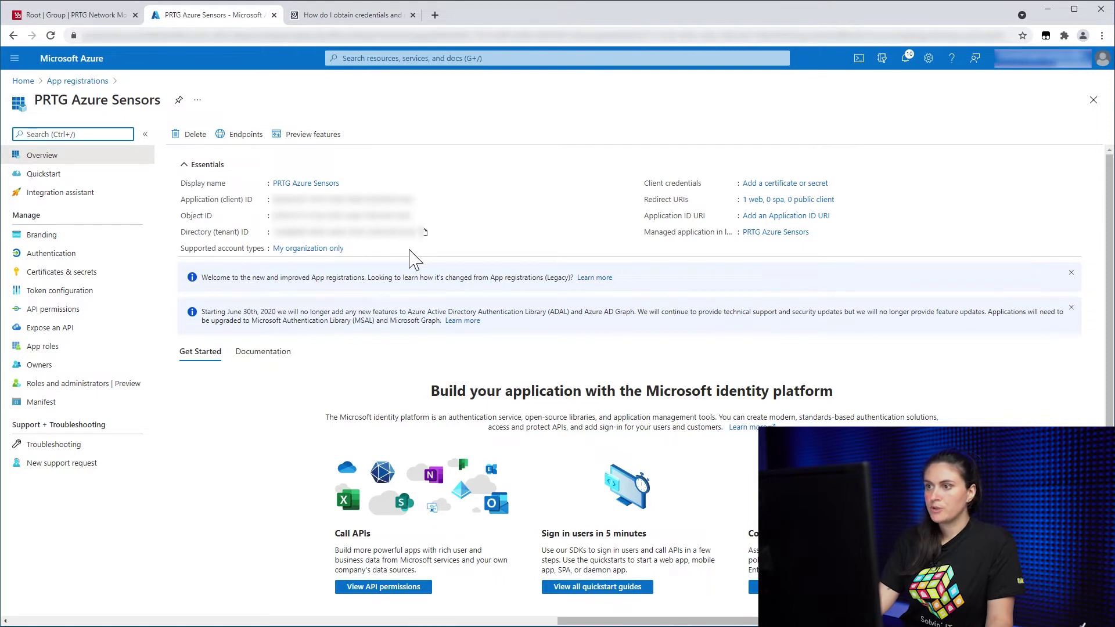
left_click(425, 232)
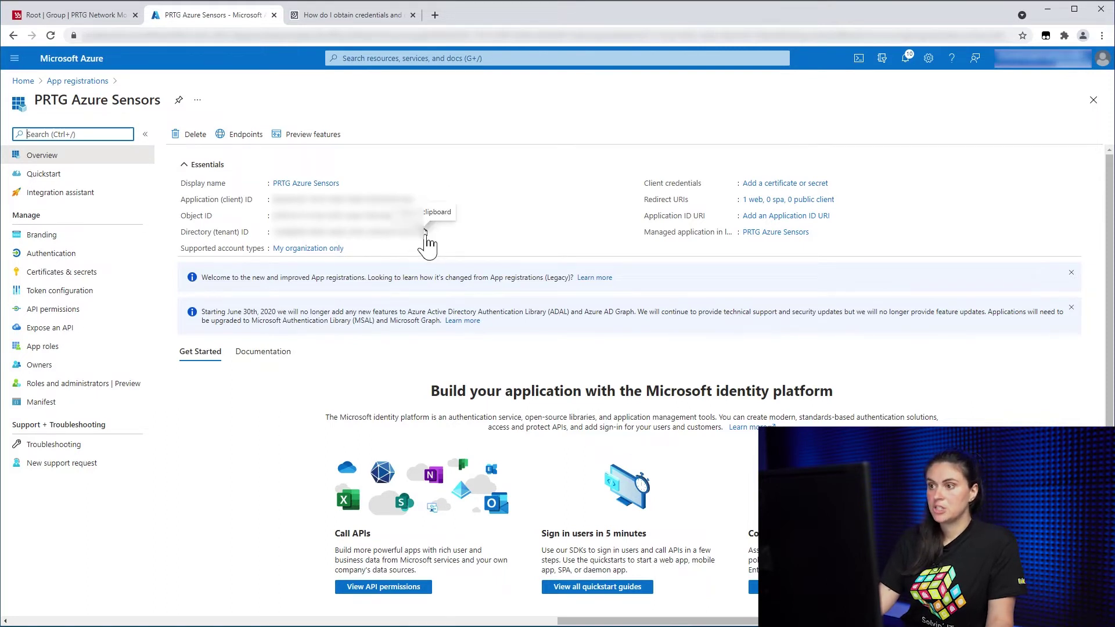
left_click(82, 15)
left_click(374, 319)
key("ctrl+v")
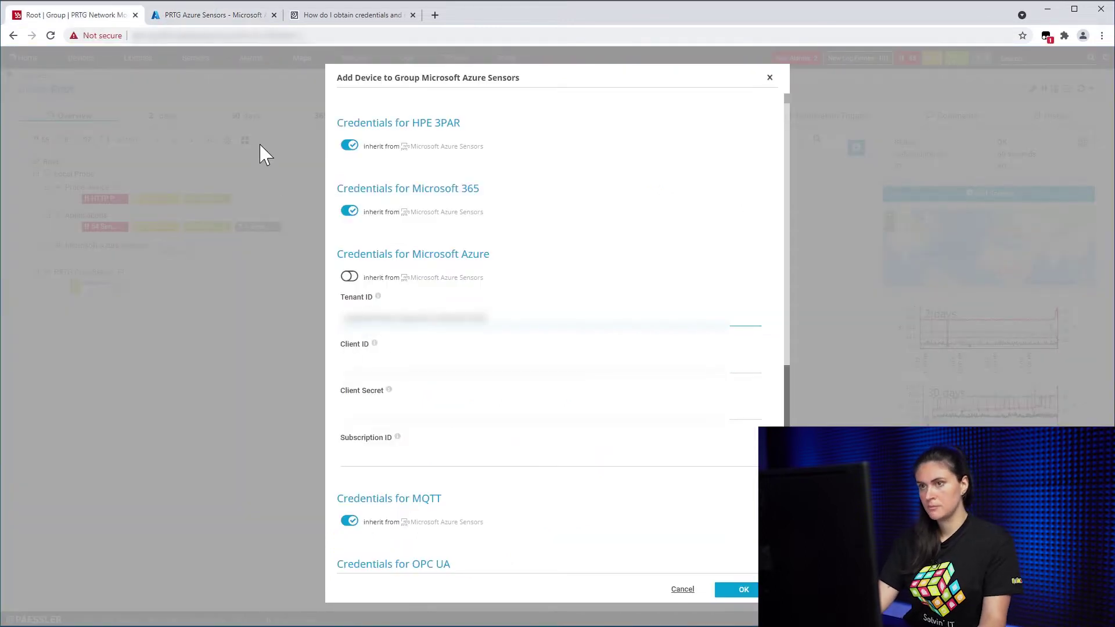
Step: Copy the app's Application (client) ID into PRTG's Client ID field
left_click(186, 19)
left_click(425, 200)
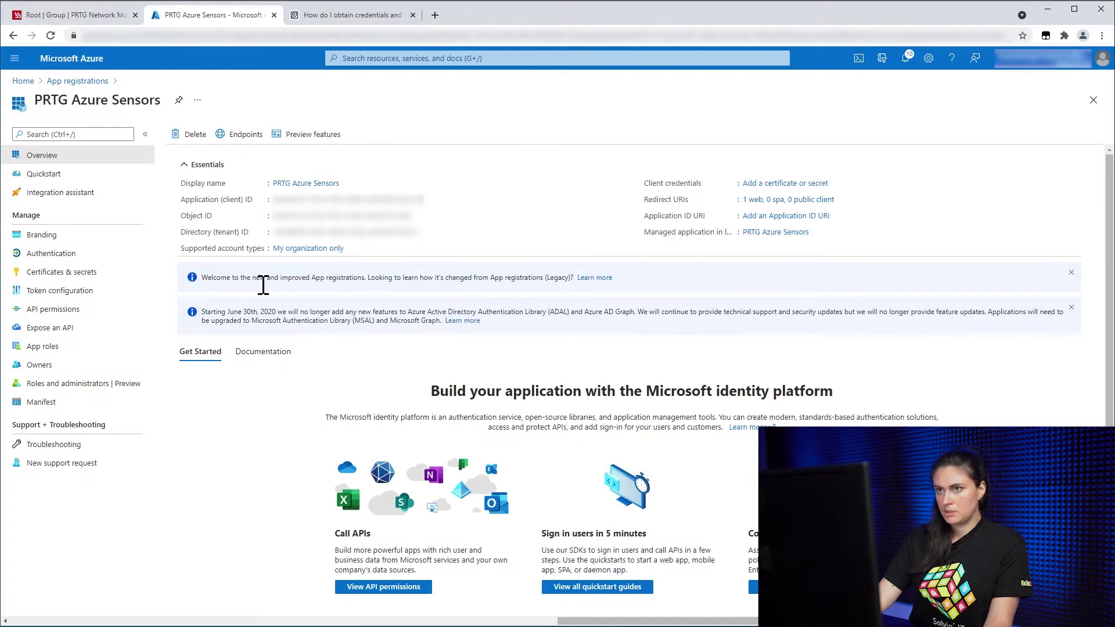
left_click(77, 15)
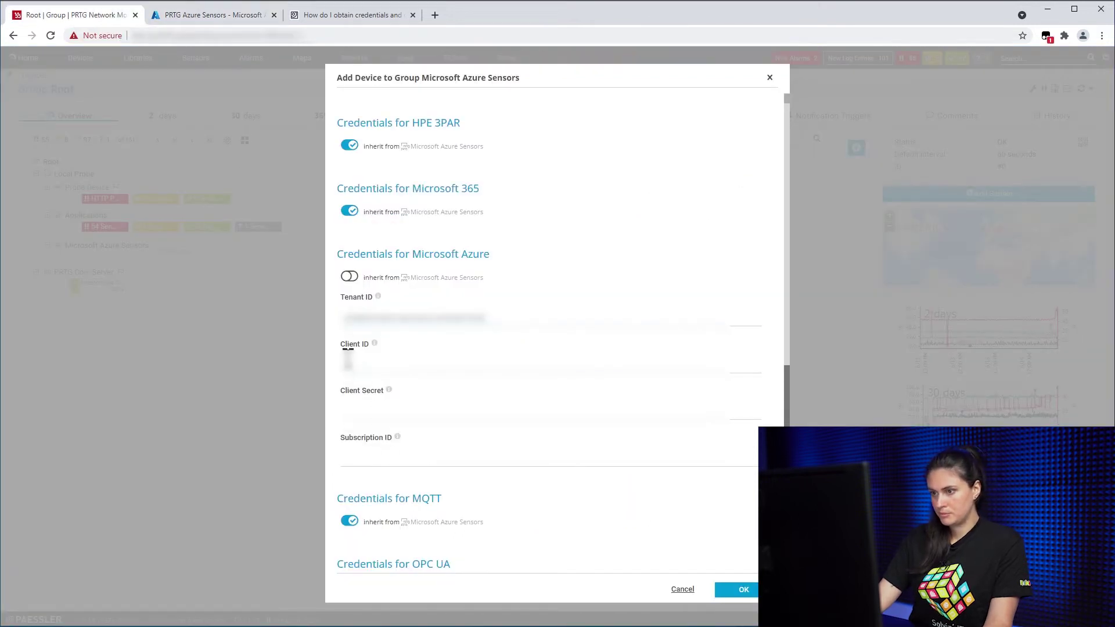
left_click(346, 366)
key("ctrl+v")
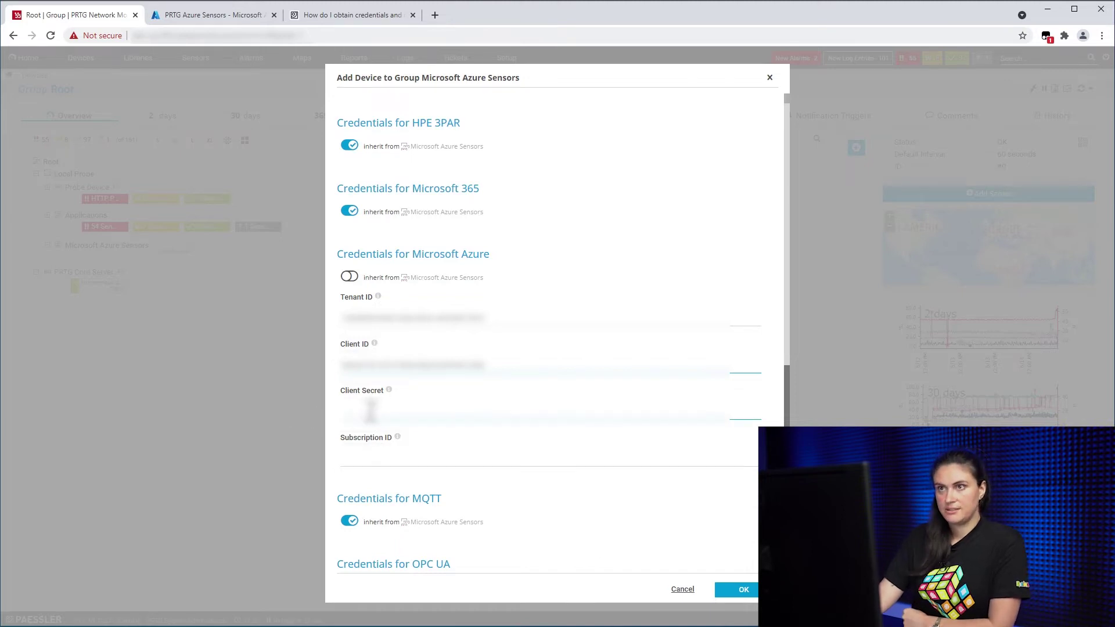
Step: Add client secret 'PRTG Azure Sensors Secret' in Certificates & secrets, expiring 12/14/2021
left_click(200, 15)
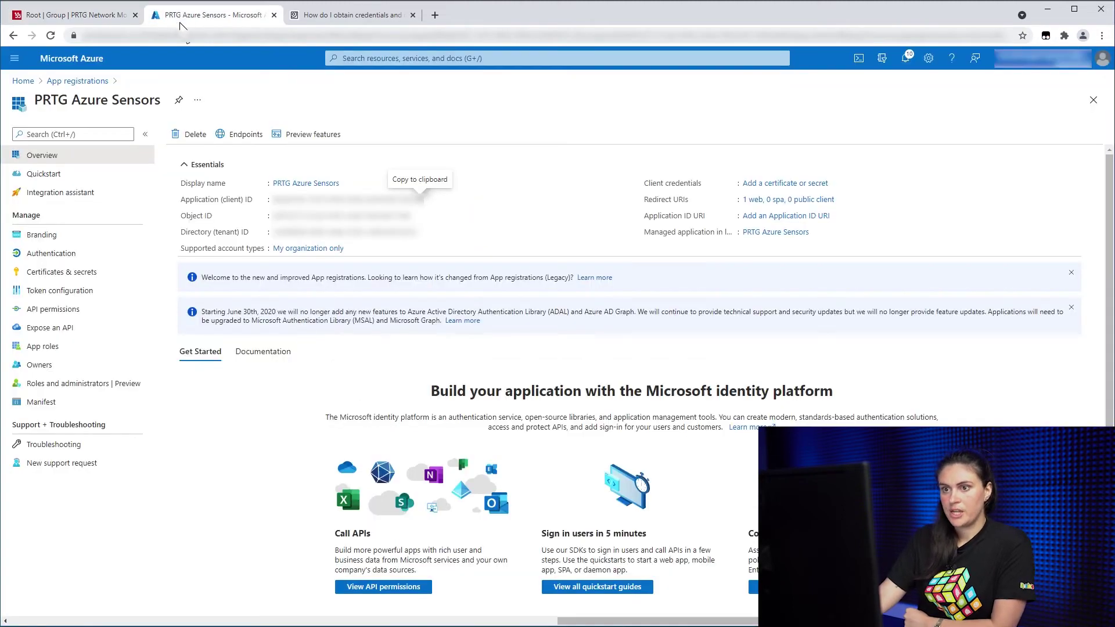
left_click(56, 272)
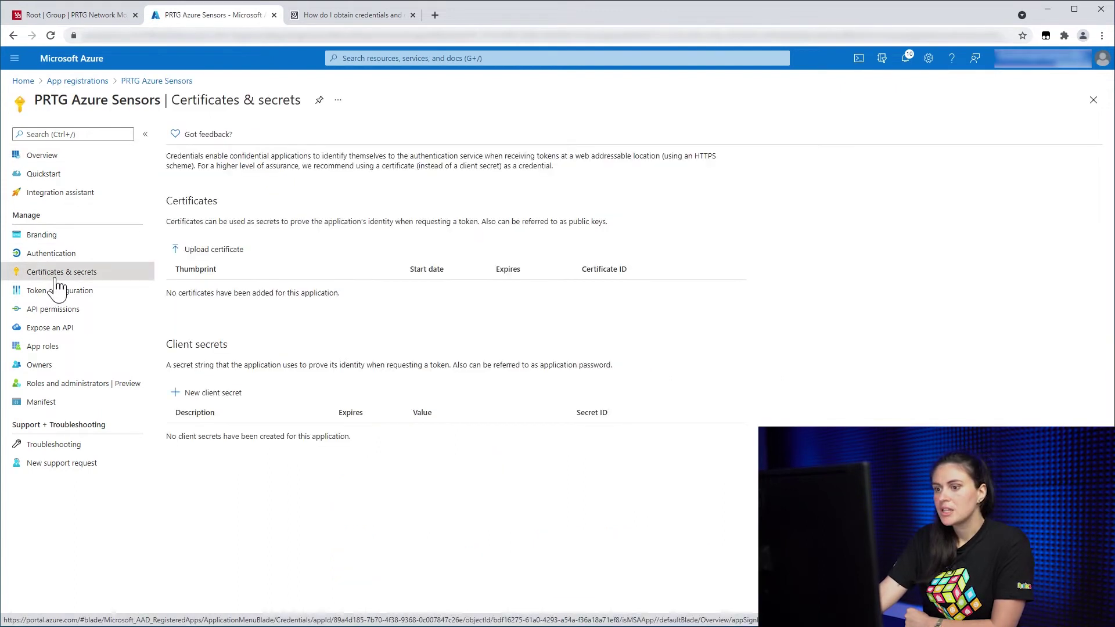
left_click(203, 394)
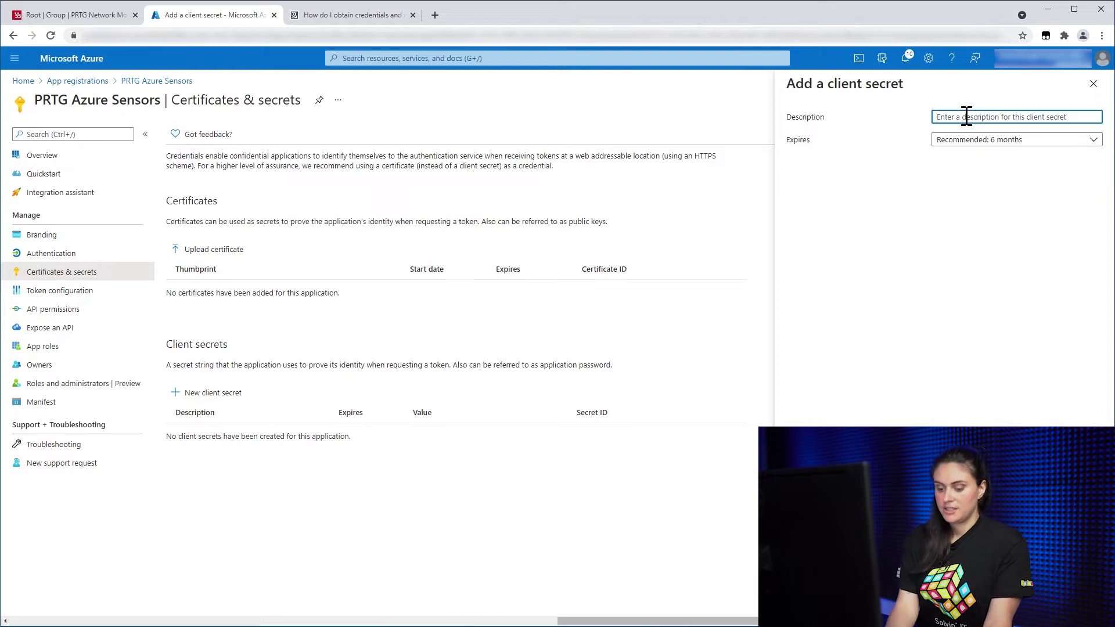
type("PRTG Azure Sensors Secret")
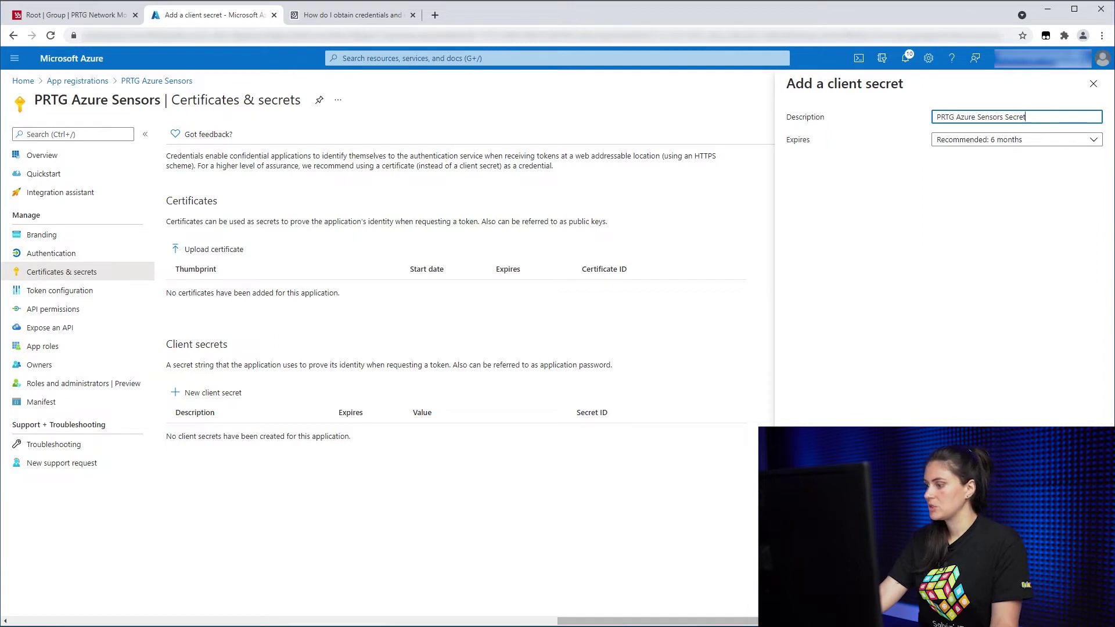
left_click(805, 601)
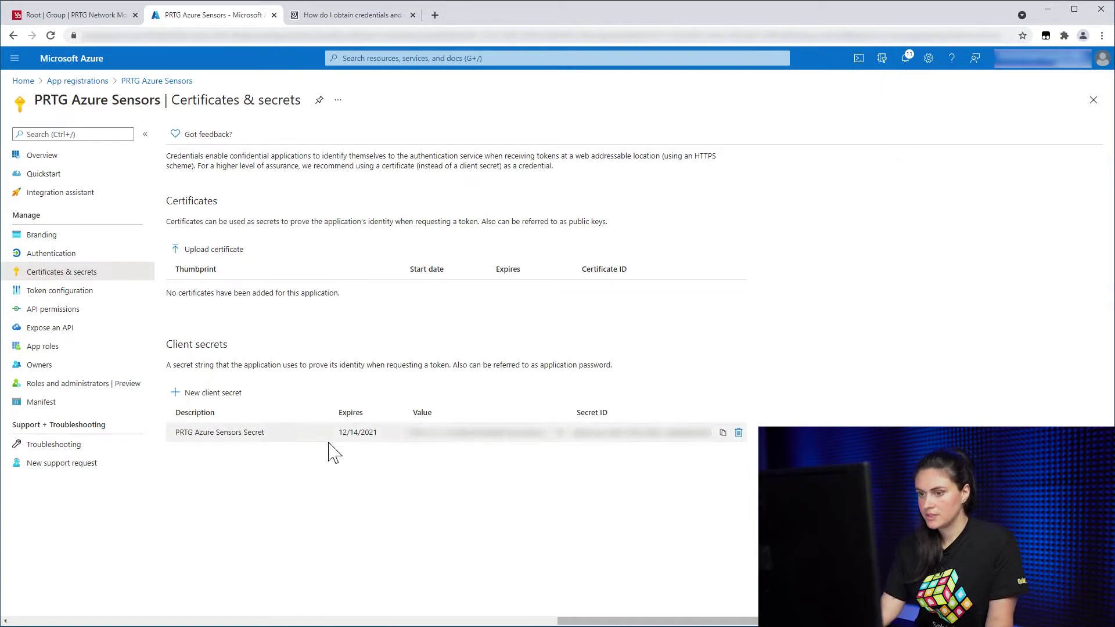
Step: Paste the copied secret value into the Client Secret field of PRTG's Azure credentials
left_click(560, 432)
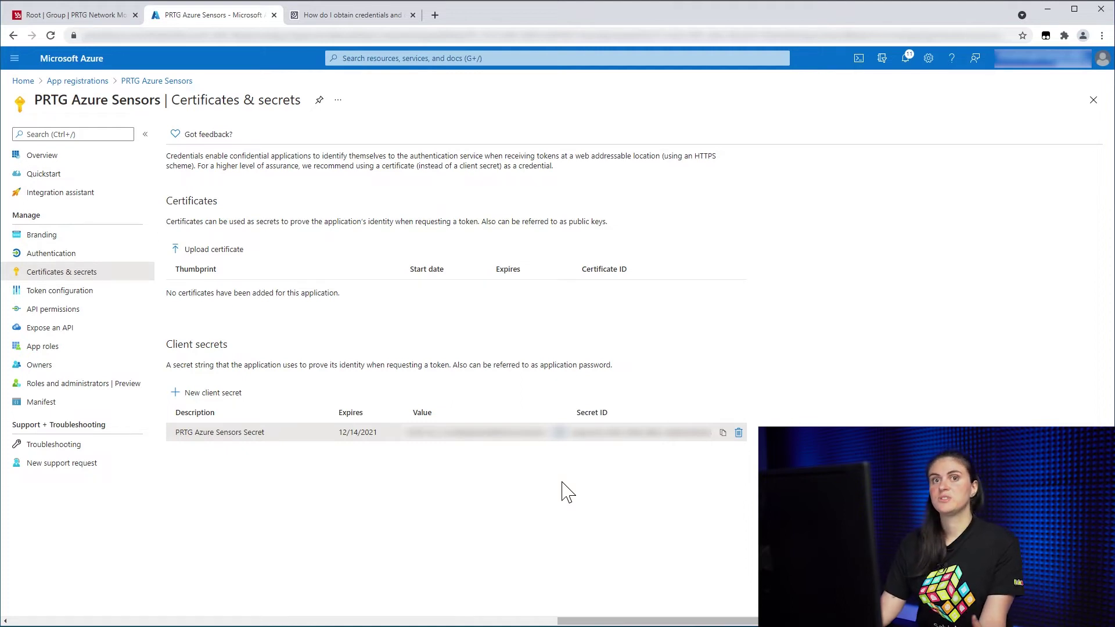
left_click(105, 14)
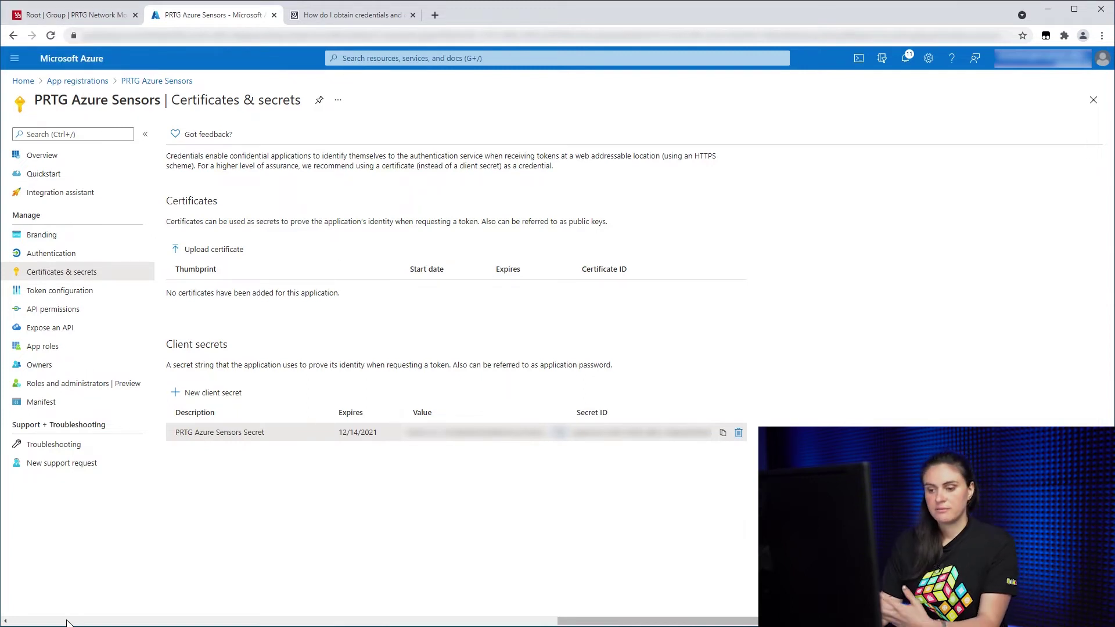
left_click(49, 19)
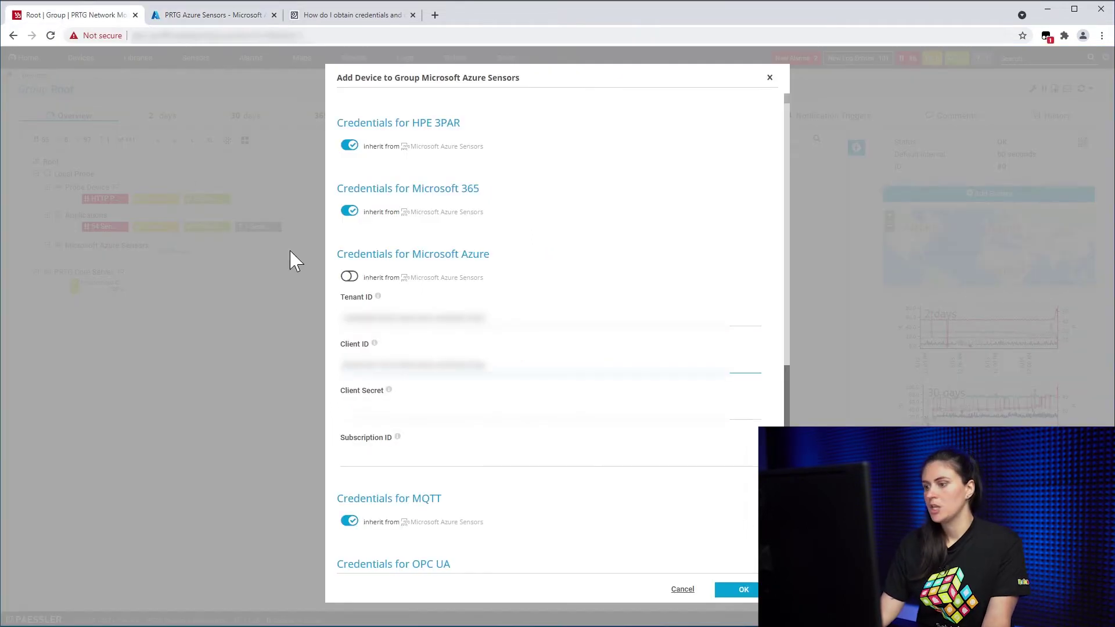
left_click(353, 412)
key("ctrl+v")
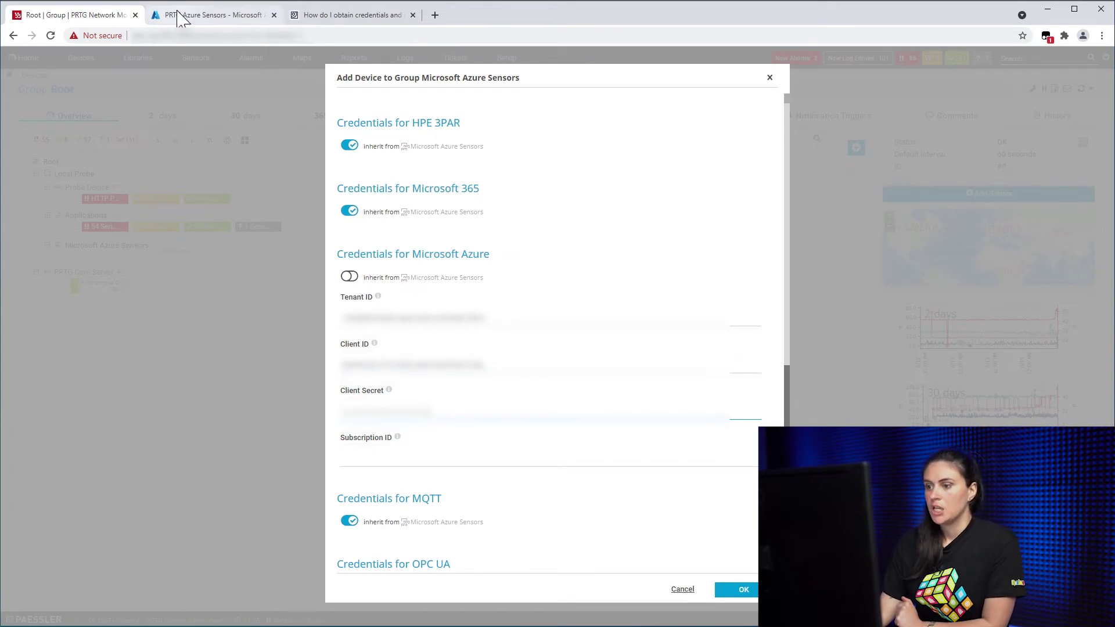
left_click(358, 457)
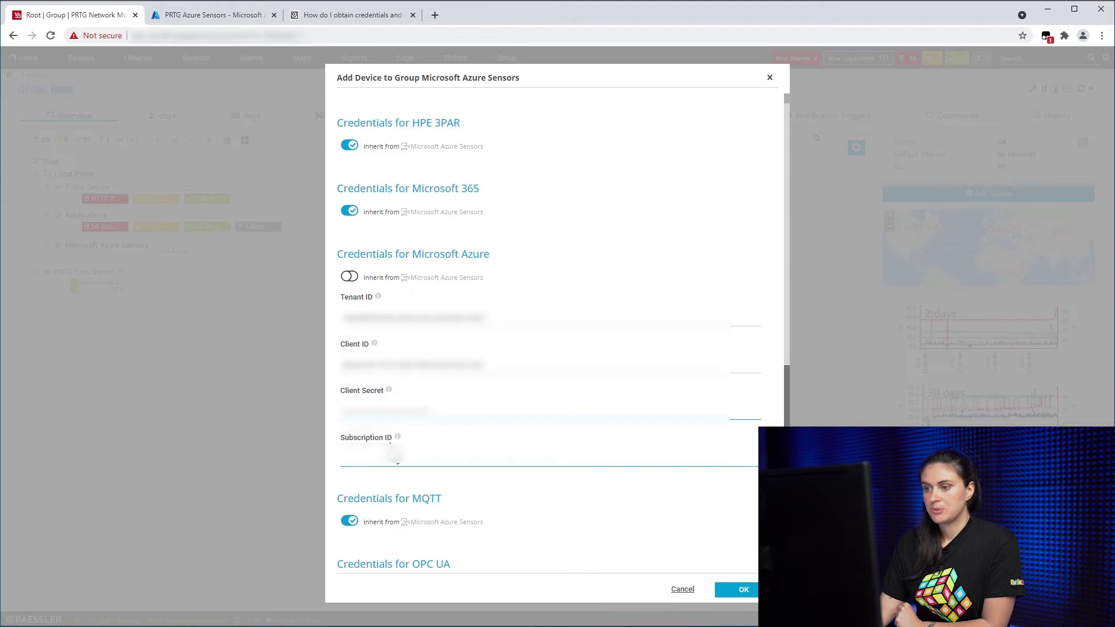
left_click(237, 19)
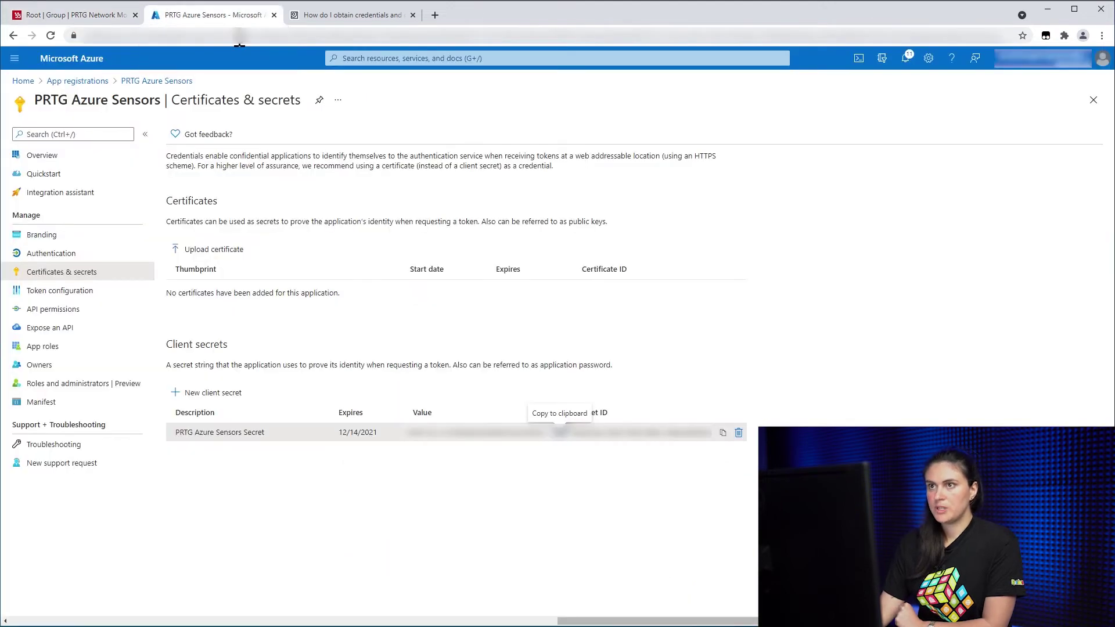
Step: Go to Access control (IAM) of the PAYG-Dev1 subscription
left_click(23, 80)
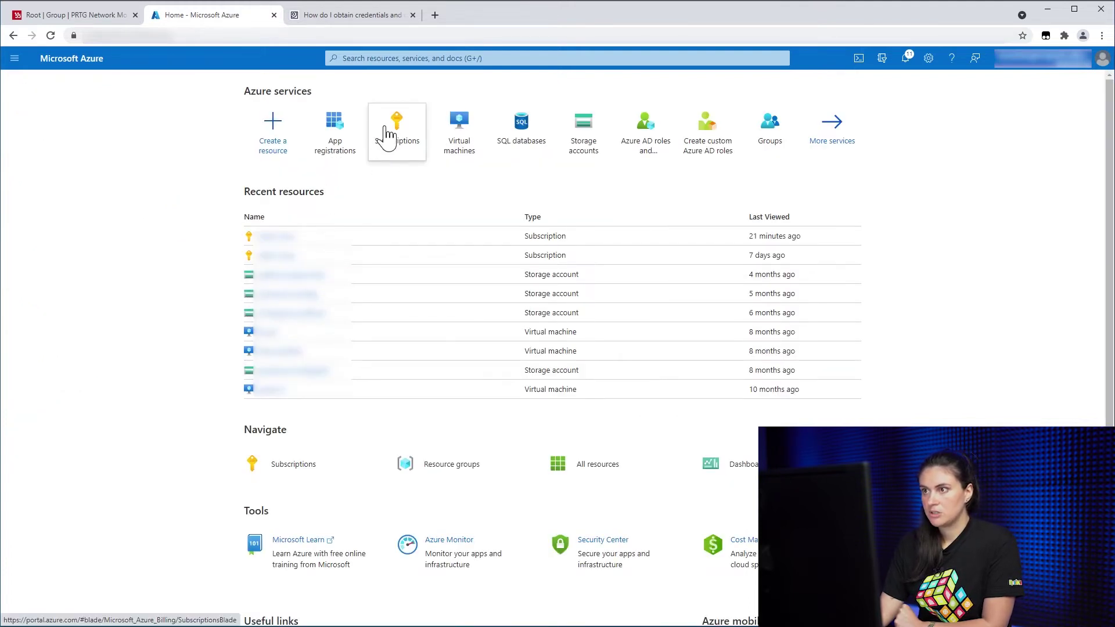
left_click(391, 133)
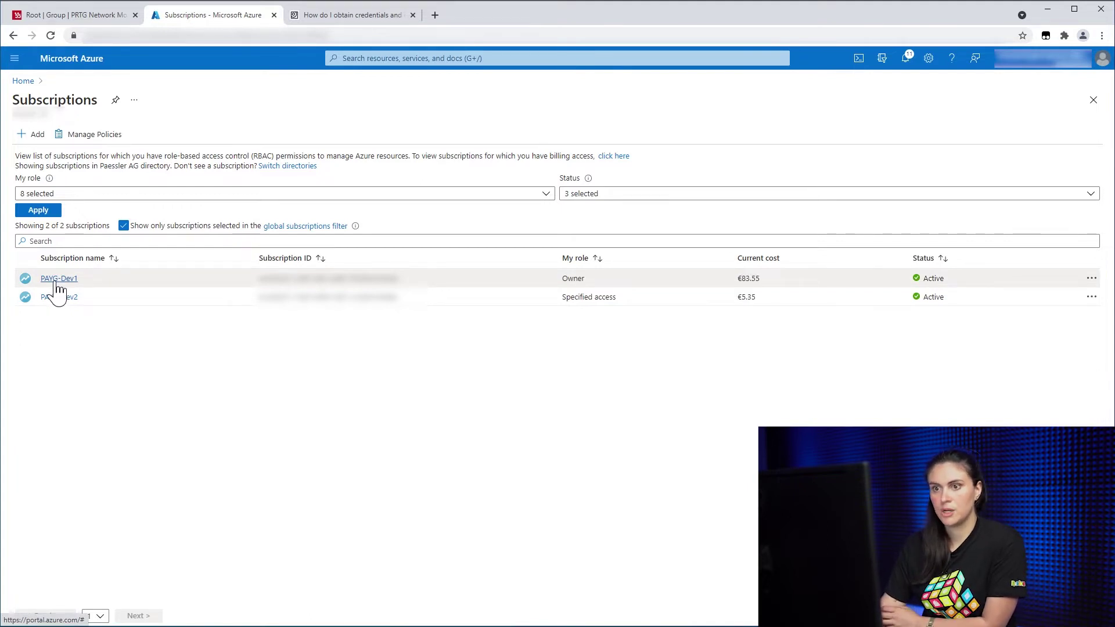
left_click(58, 279)
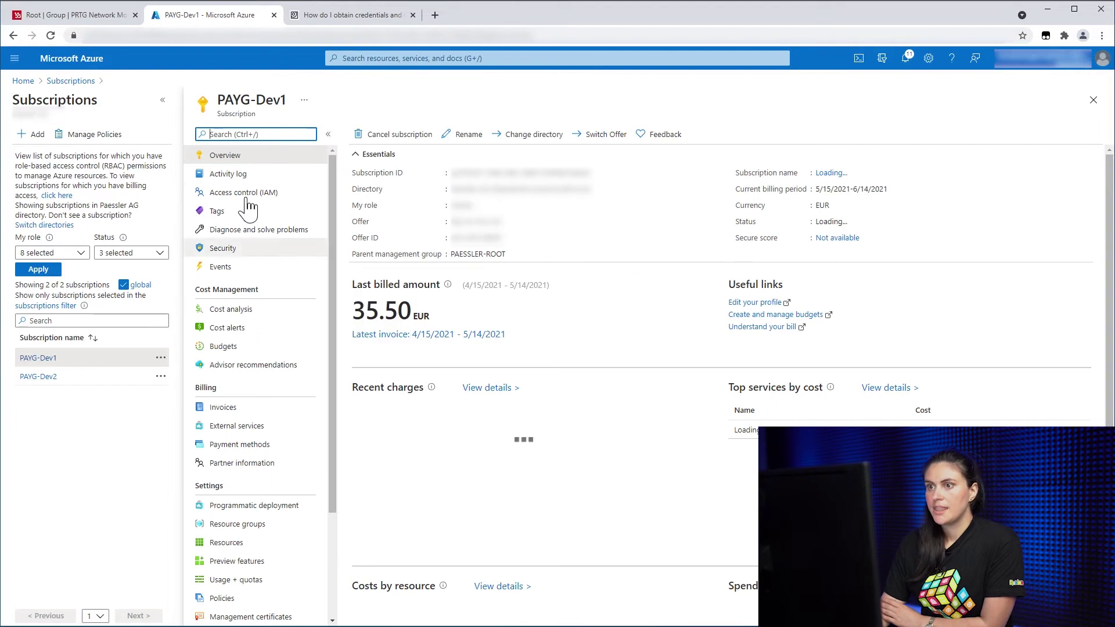
left_click(243, 193)
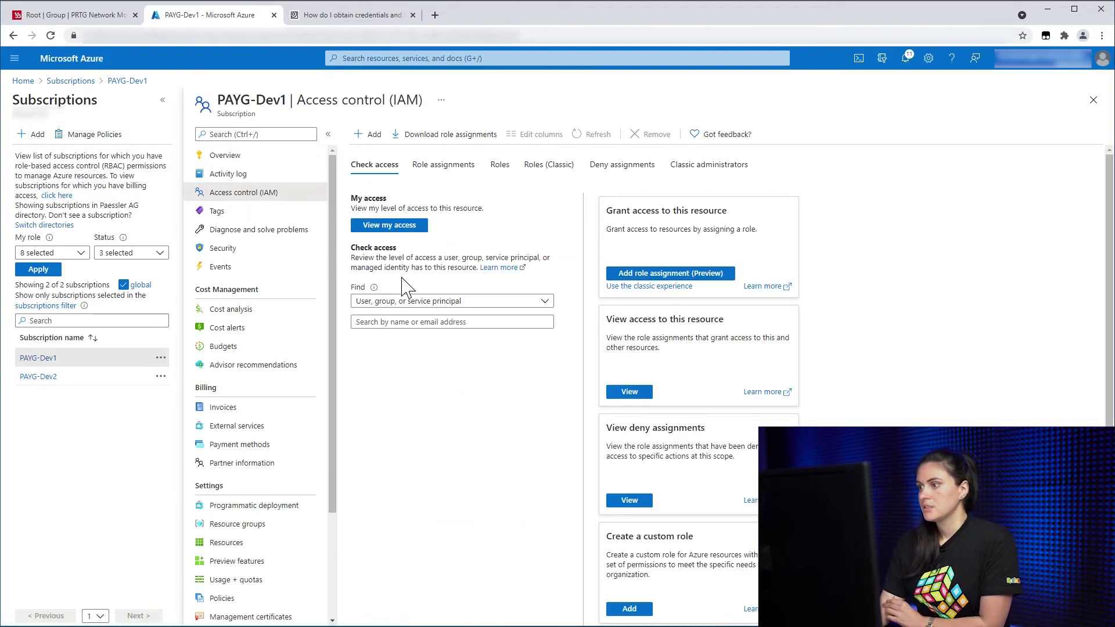
Step: Start a new custom role, then consult the Paessler knowledge base article
left_click(373, 134)
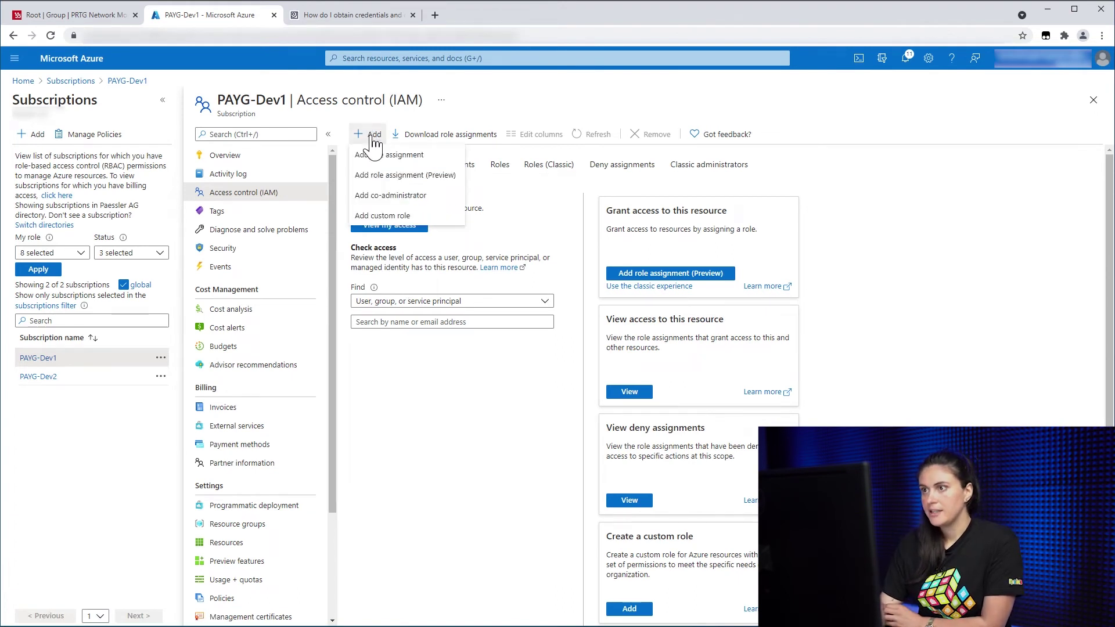
left_click(382, 215)
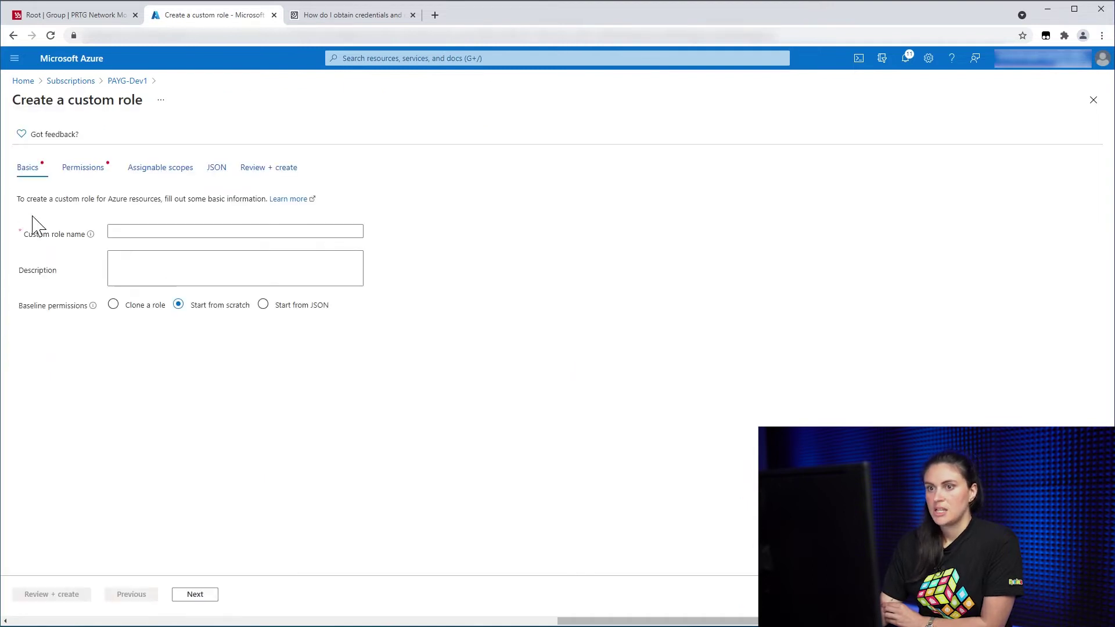
left_click(296, 269)
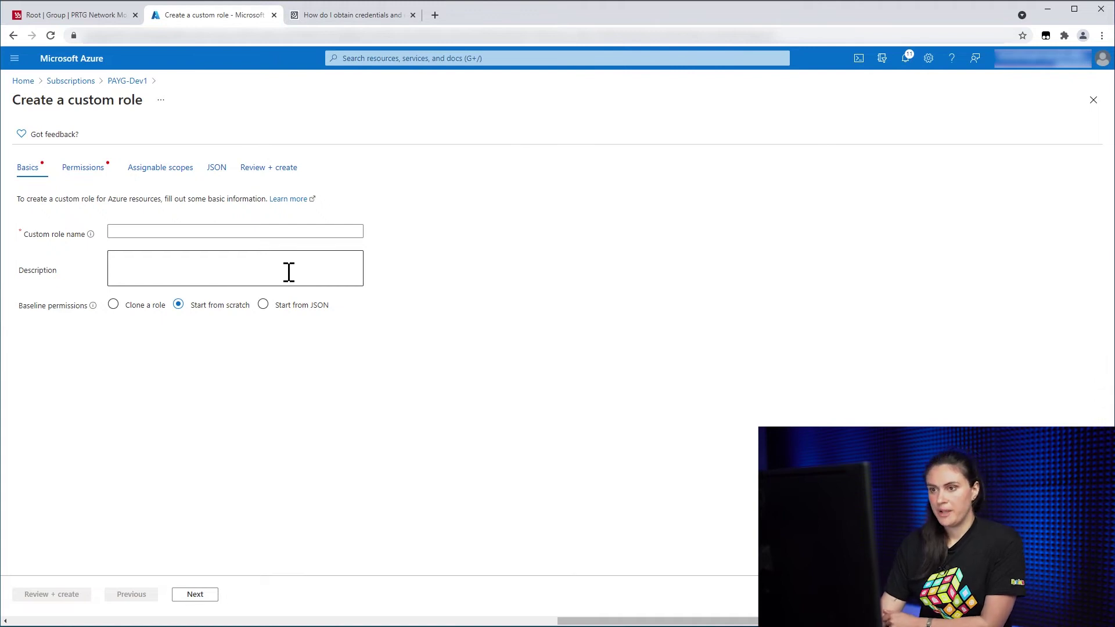
left_click(348, 14)
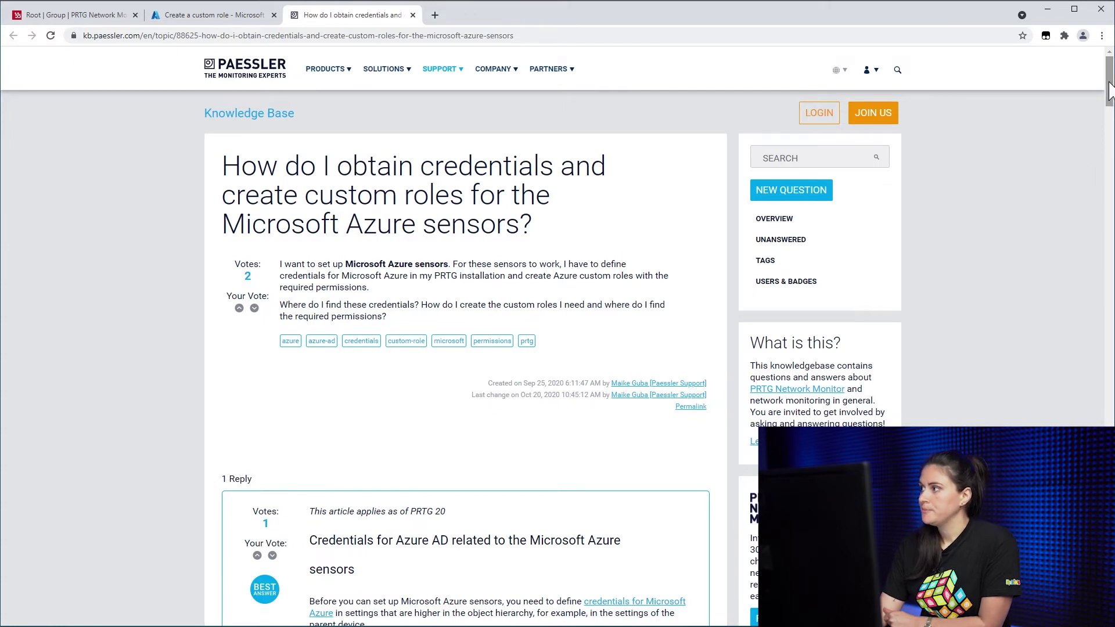
left_click_drag(1108, 78, 1096, 454)
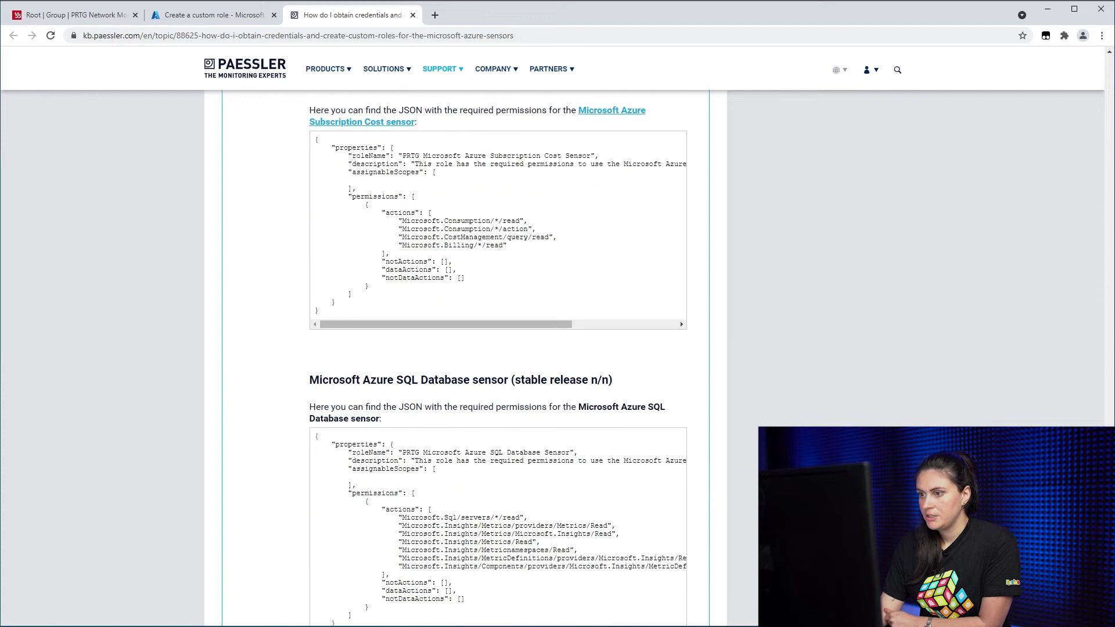
scroll(557, 348, "up", 3)
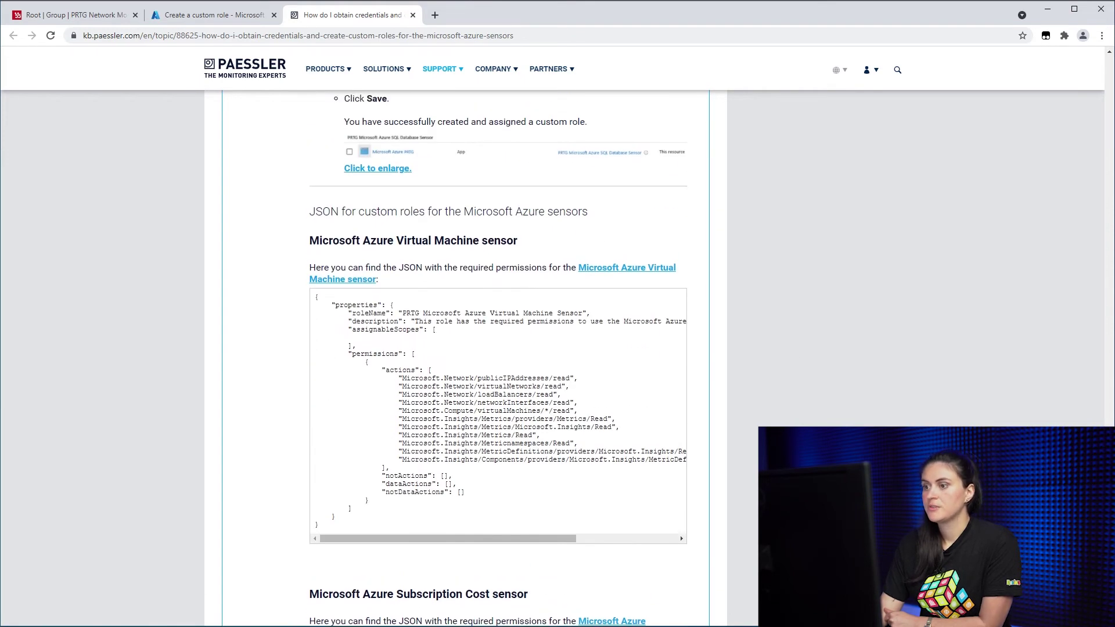
scroll(479, 392, "up", 1)
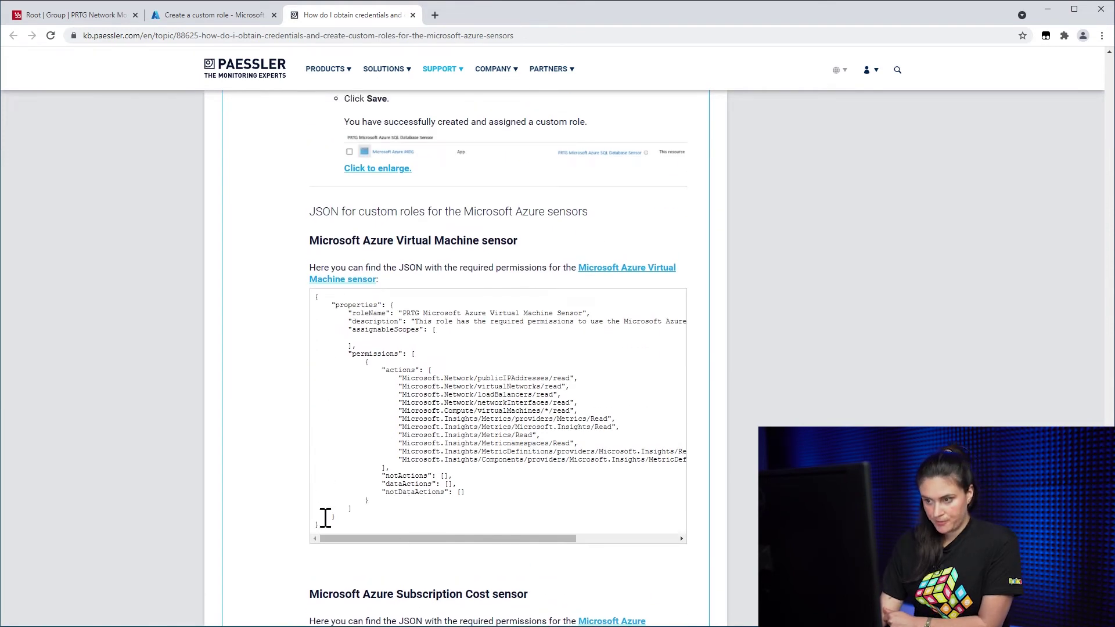
Step: Select the Microsoft Azure Virtual Machine sensor's JSON permissions in the Paessler article
left_click_drag(320, 527, 306, 301)
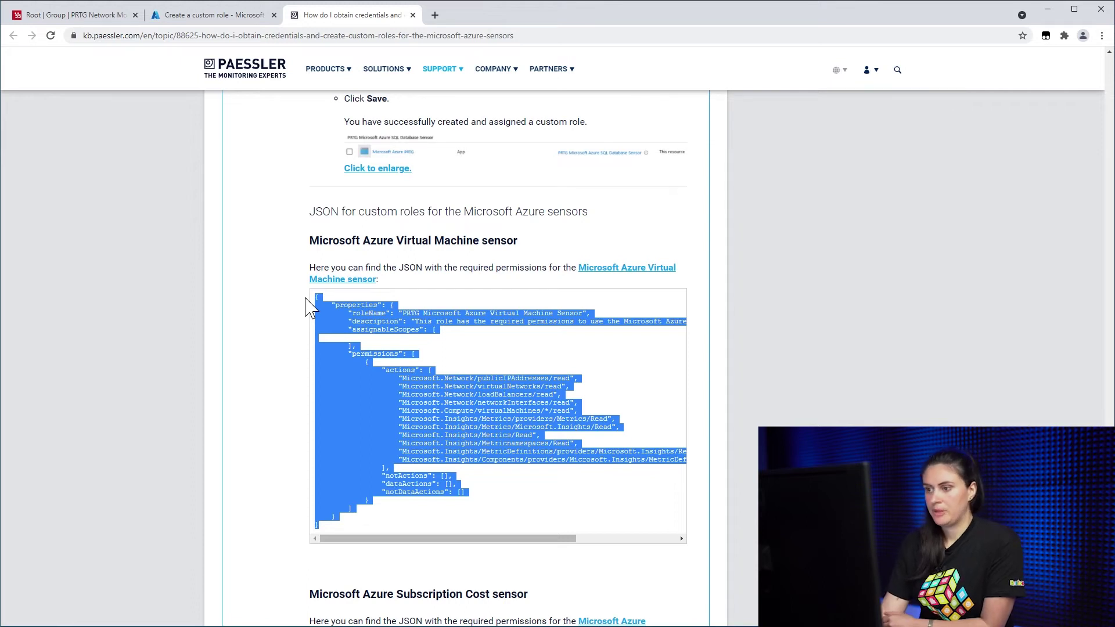
left_click(430, 462)
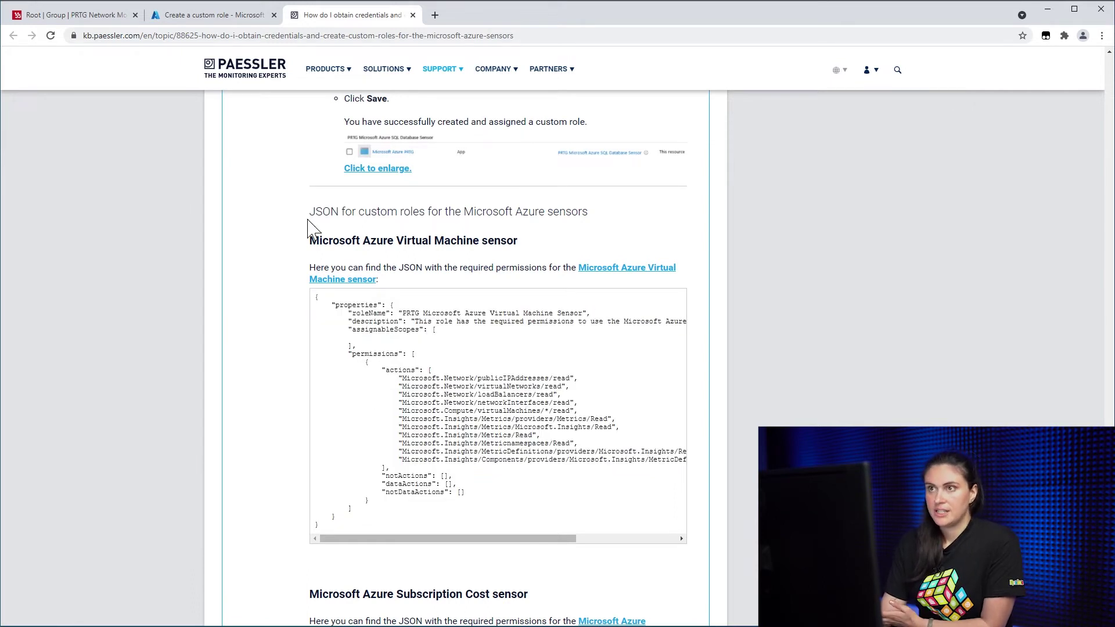
left_click(209, 15)
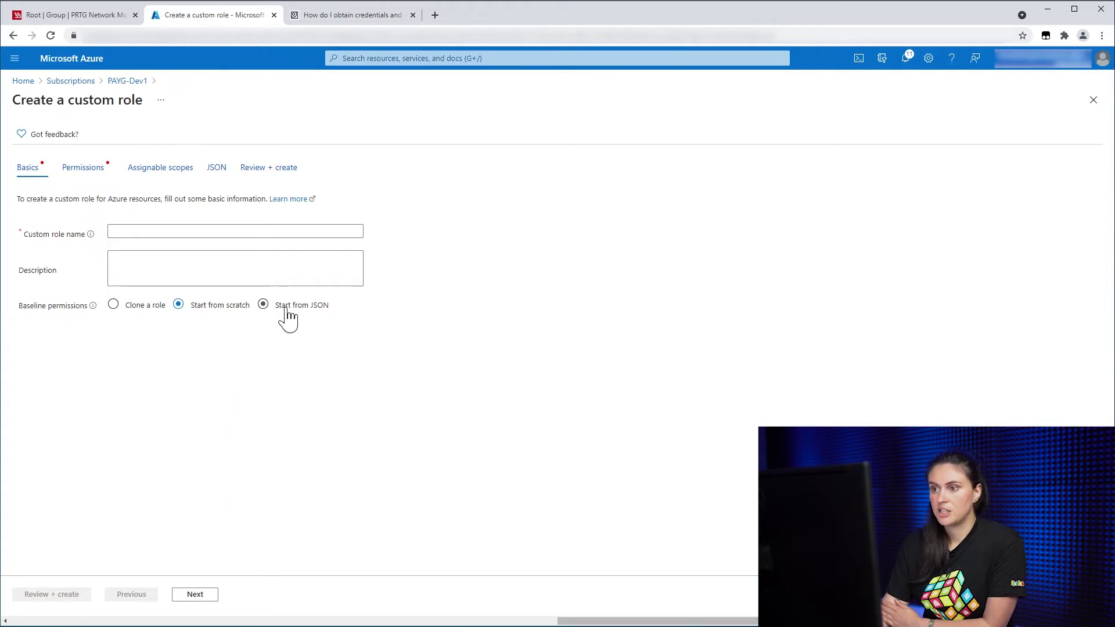
Step: Start the custom role from the JSON file 'Microsoft Azure Virtual Machine Sensor.txt'
left_click(263, 305)
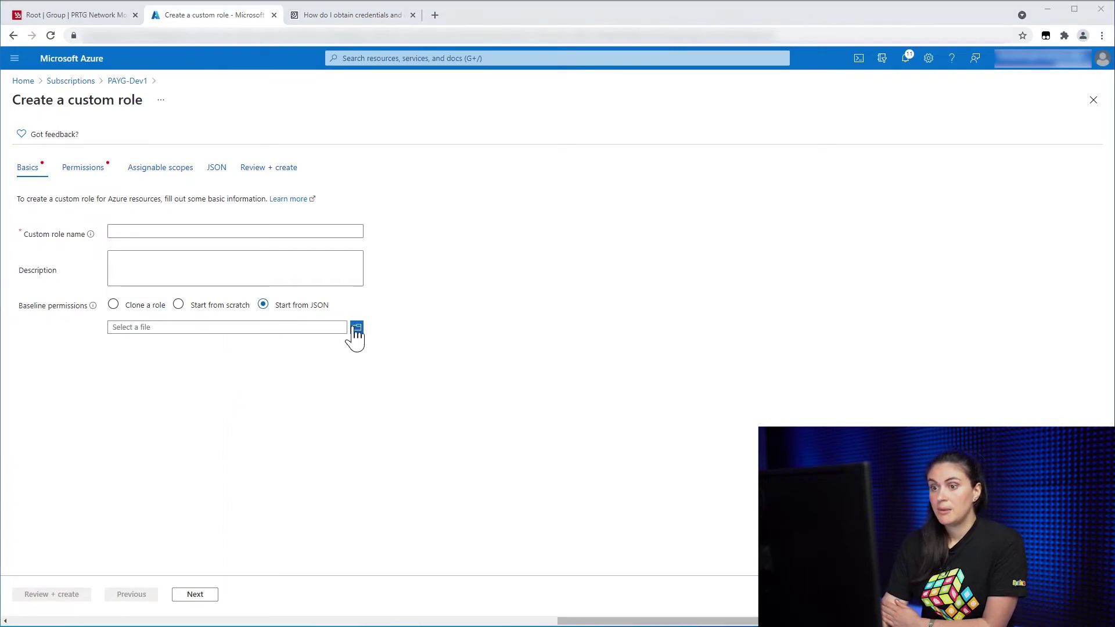
left_click(356, 329)
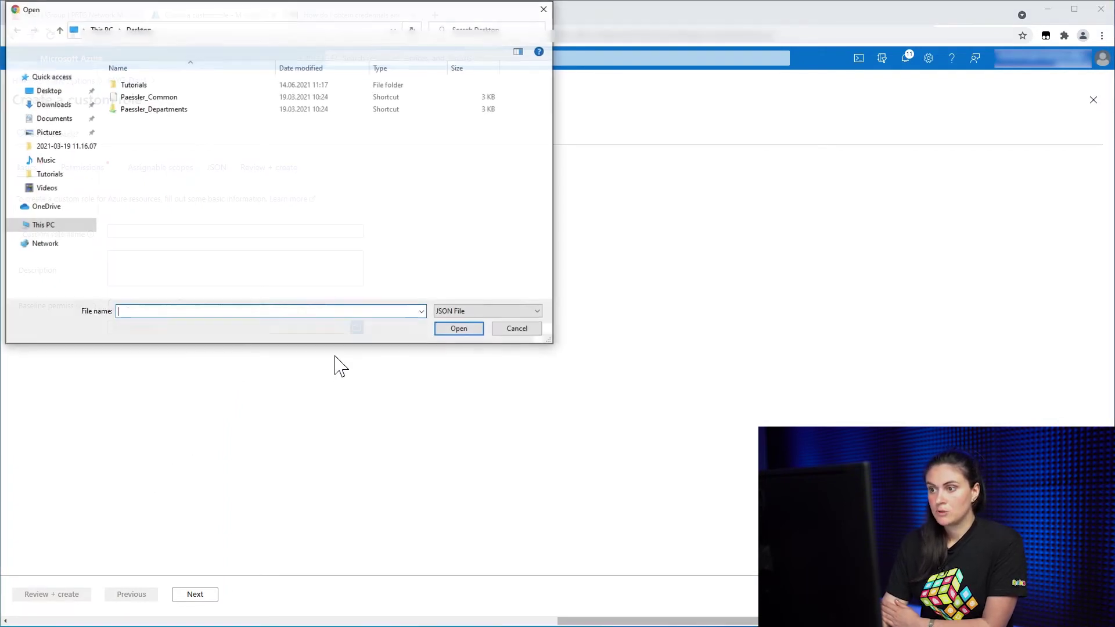
left_click(170, 312)
type("Mi")
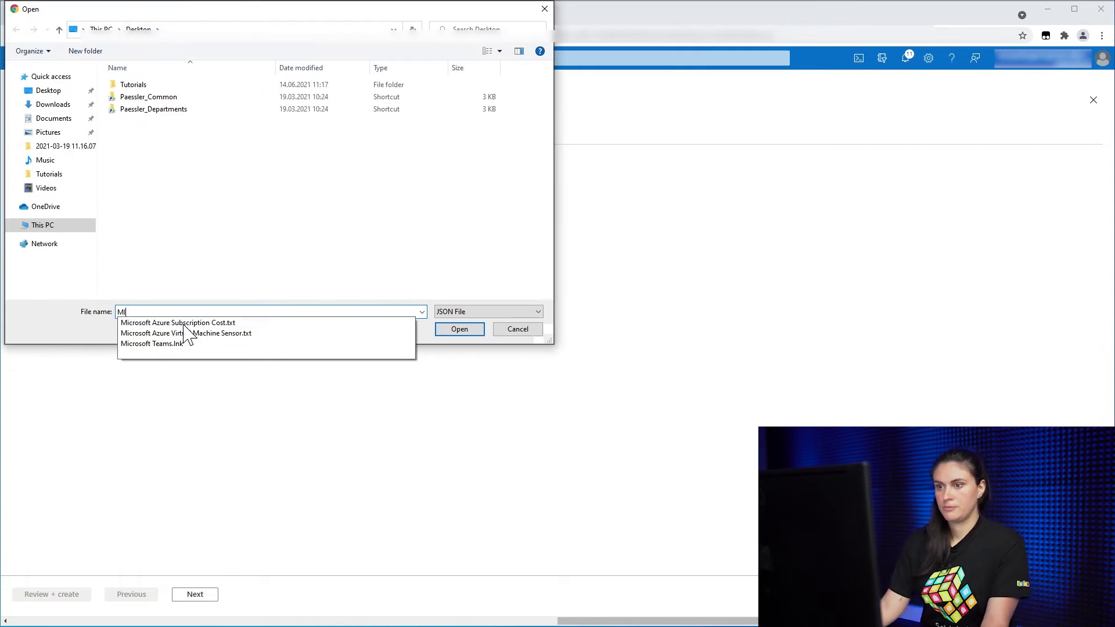
left_click(271, 334)
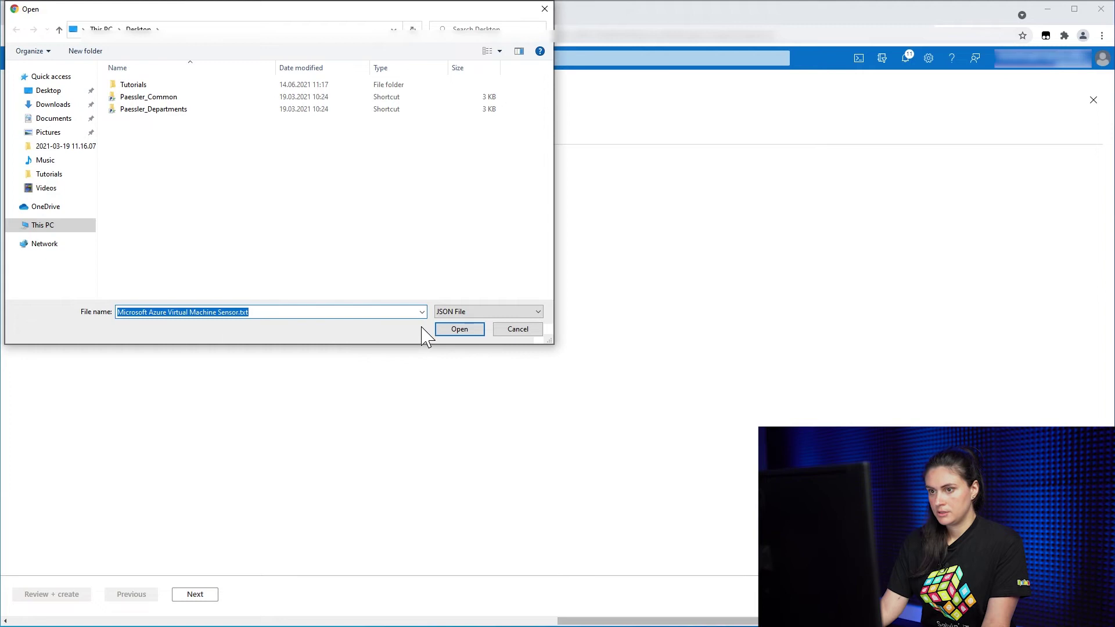
left_click(459, 330)
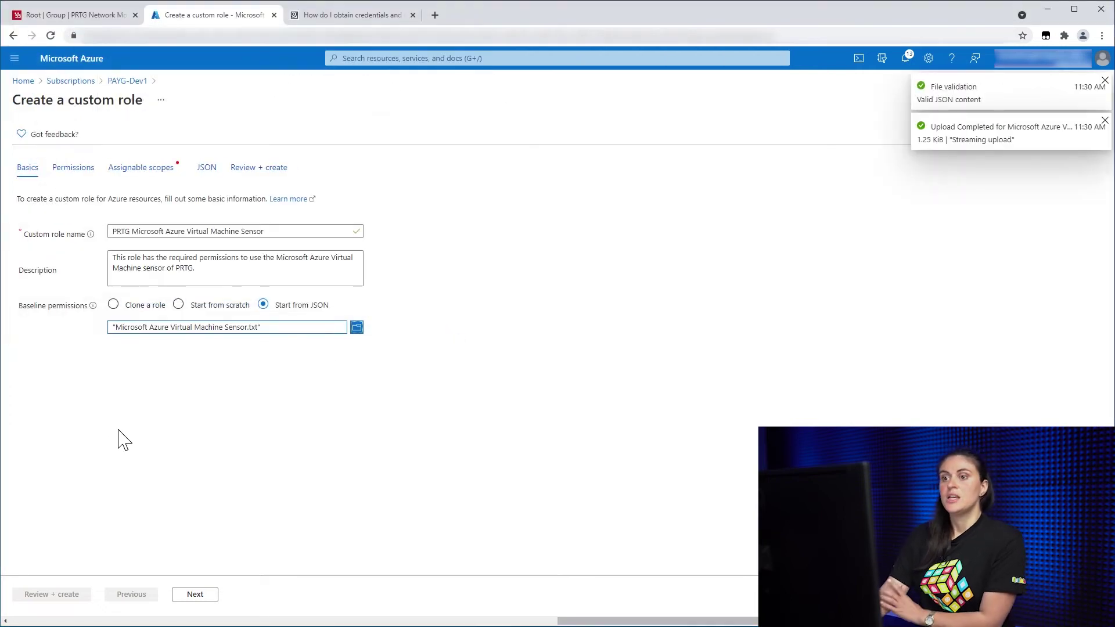
left_click(128, 231)
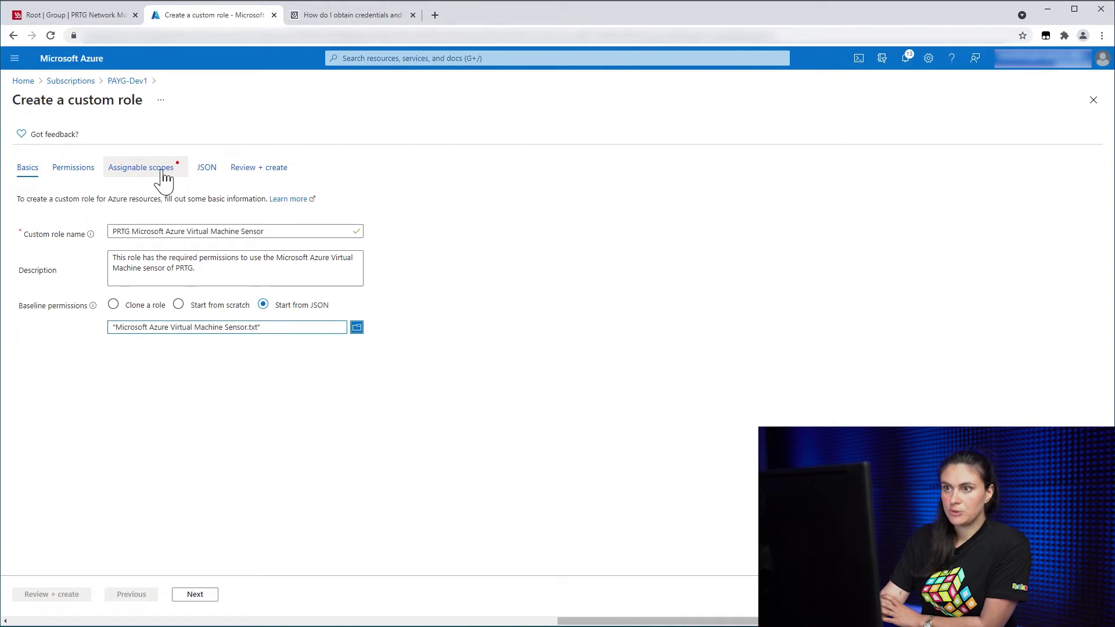
Step: Add PAYG-Dev1 as assignable scope and create role 'PRTG Microsoft Azure Virtual Machine Sensor'
left_click(141, 168)
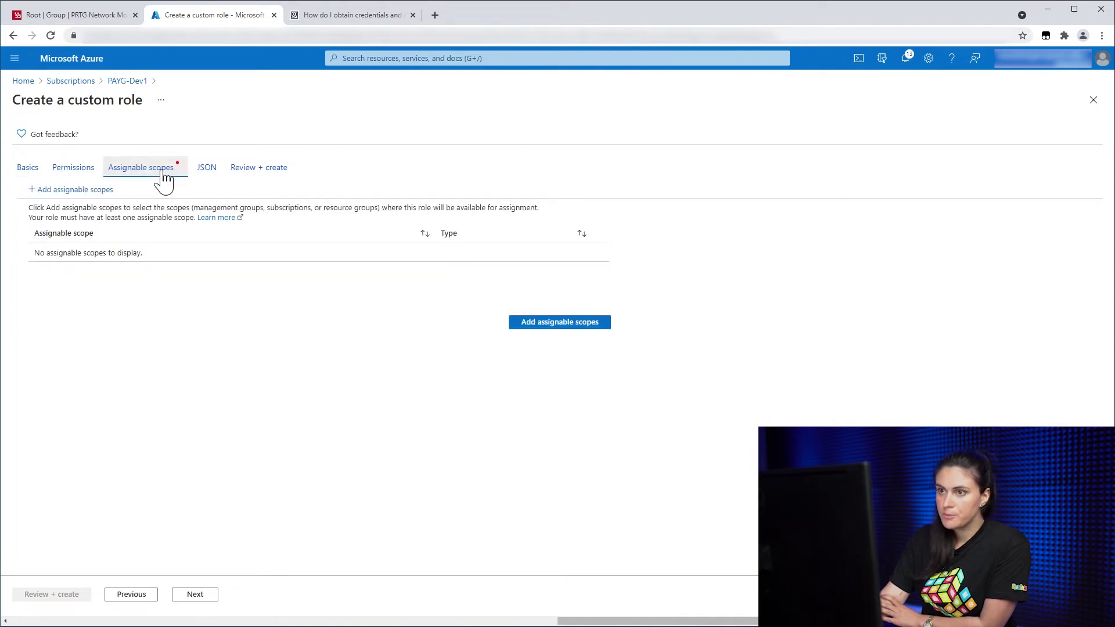
left_click(560, 322)
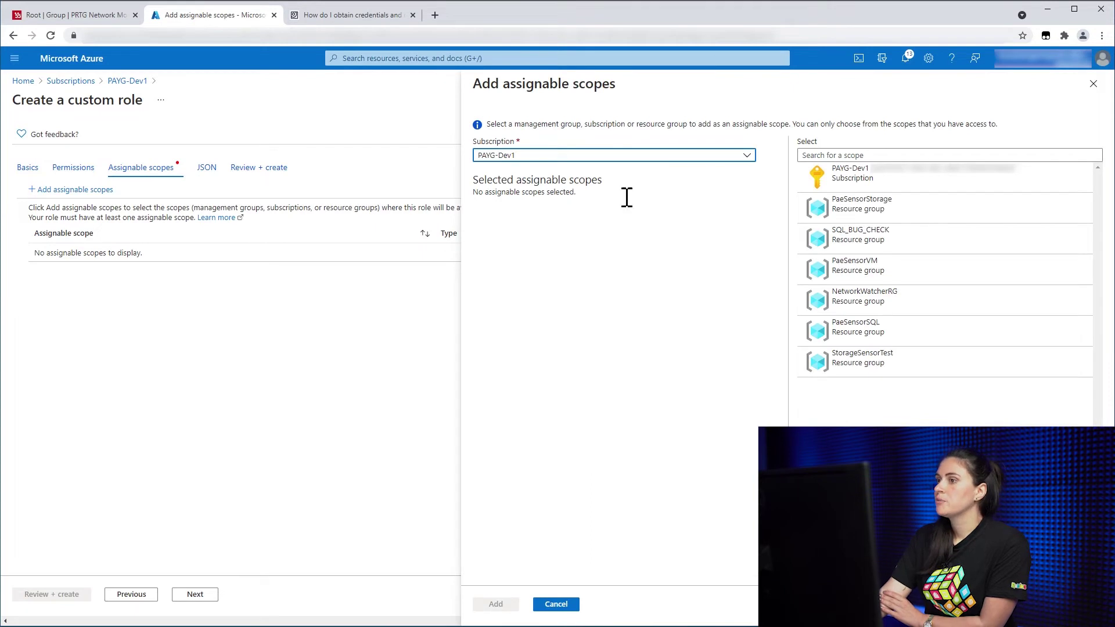
left_click(861, 180)
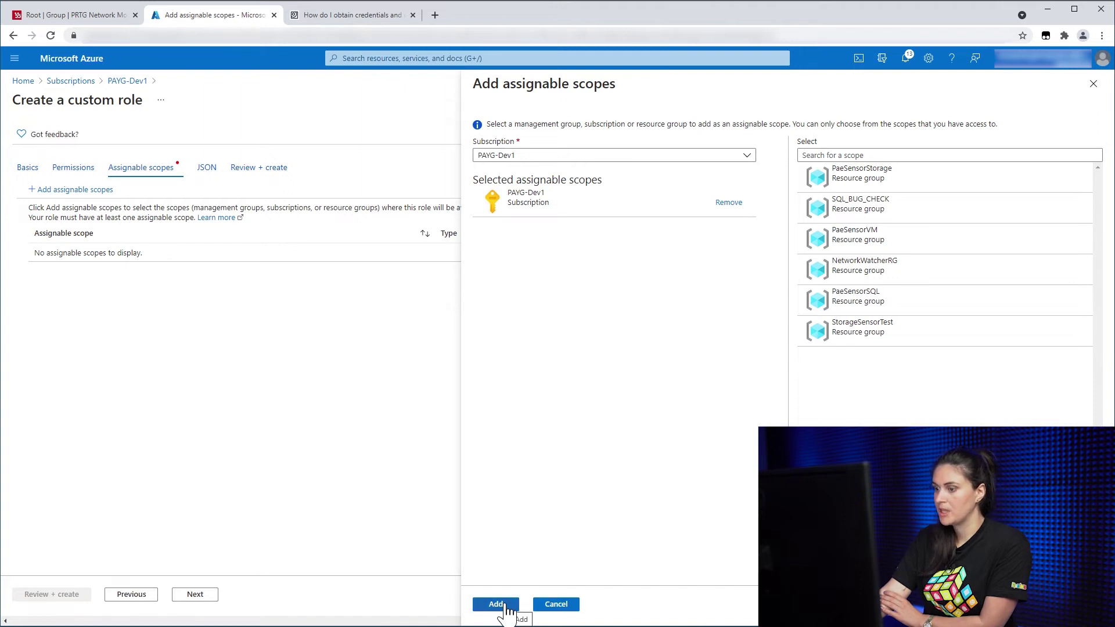
left_click(497, 604)
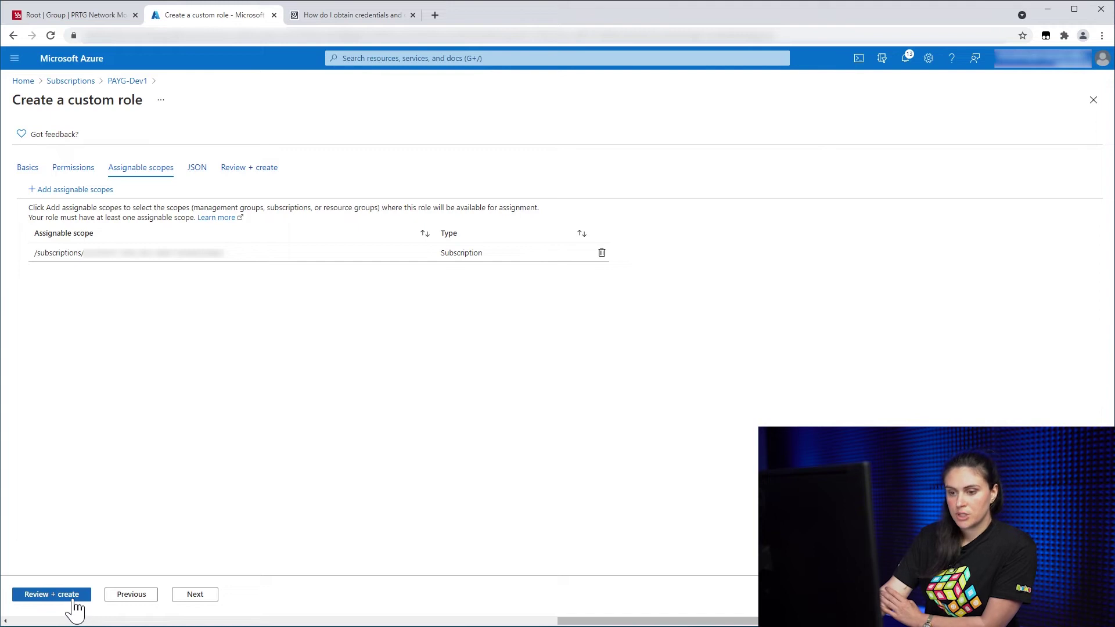
left_click(70, 596)
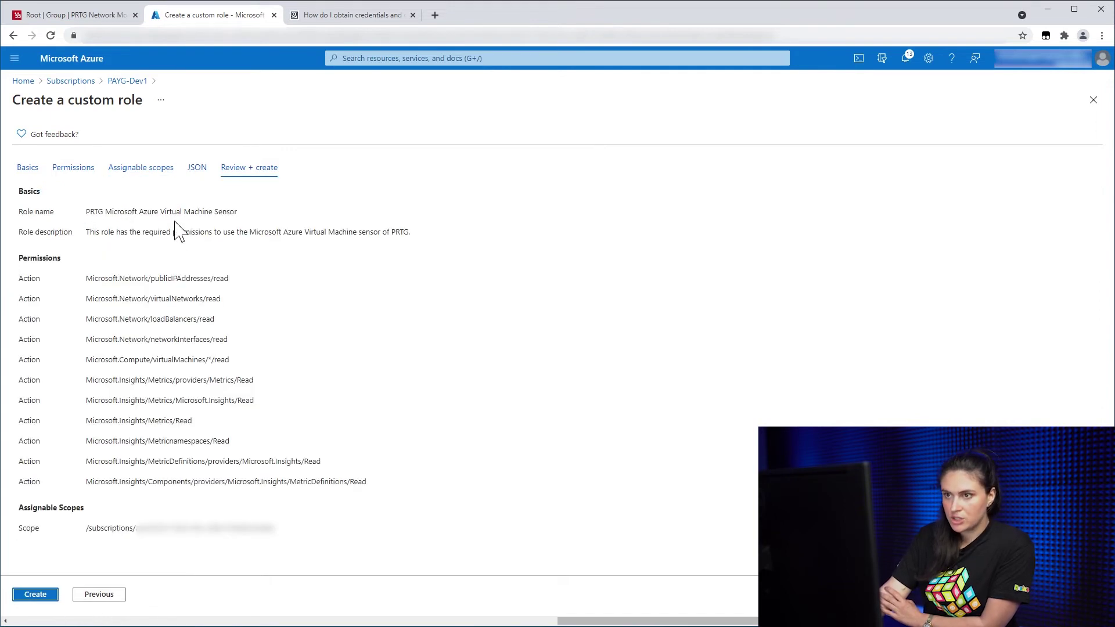
left_click(36, 595)
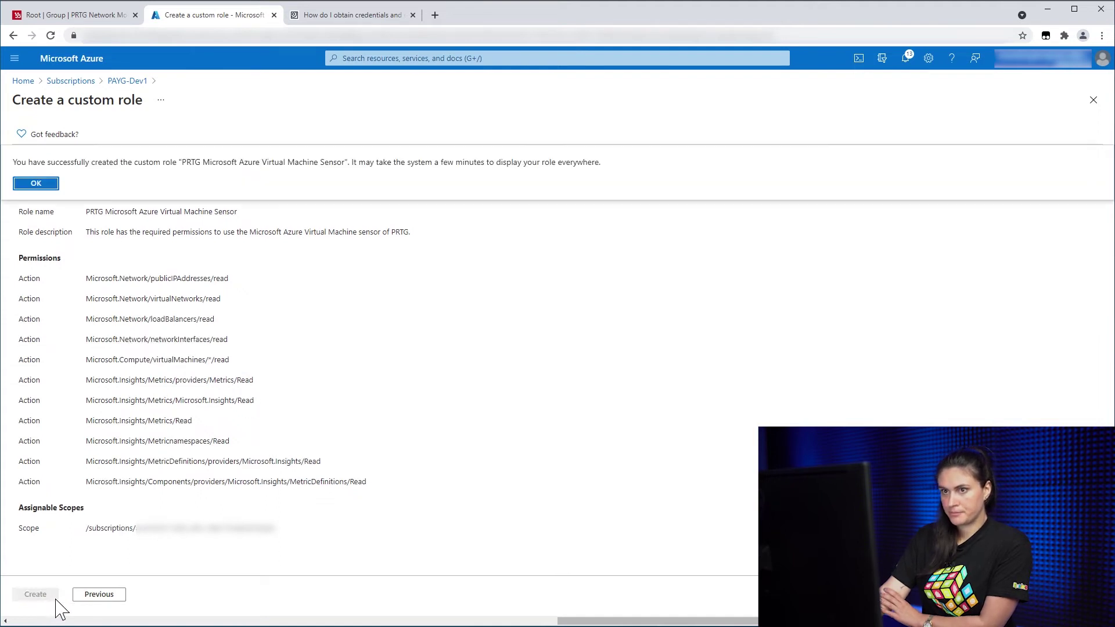
left_click(35, 183)
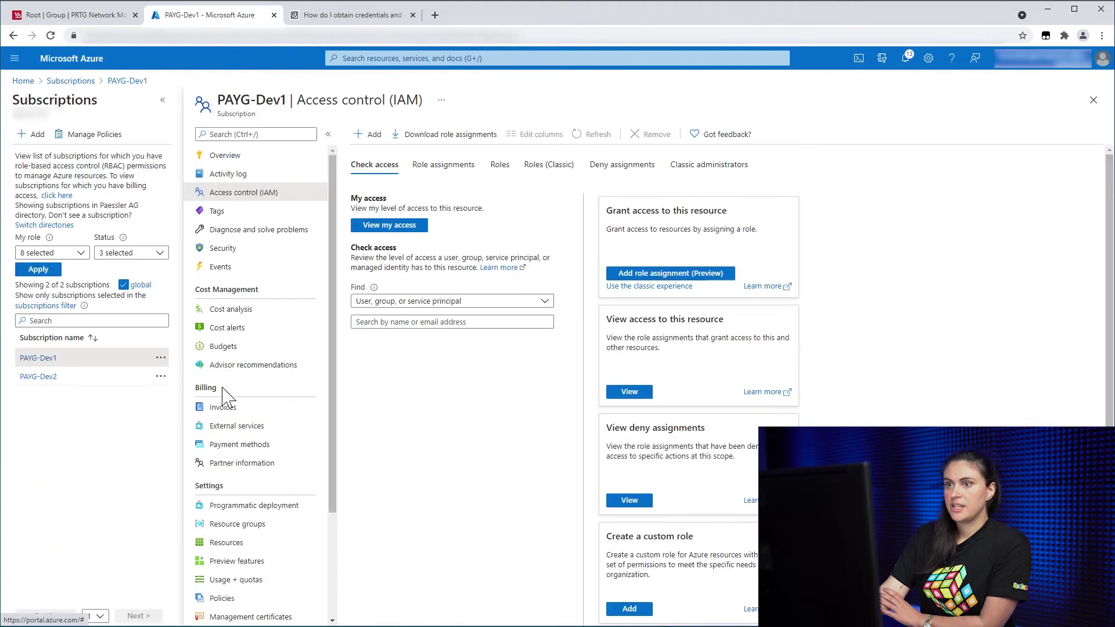
Step: Start a role assignment using the PRTG Azure Virtual Machine Sensor role
left_click(376, 136)
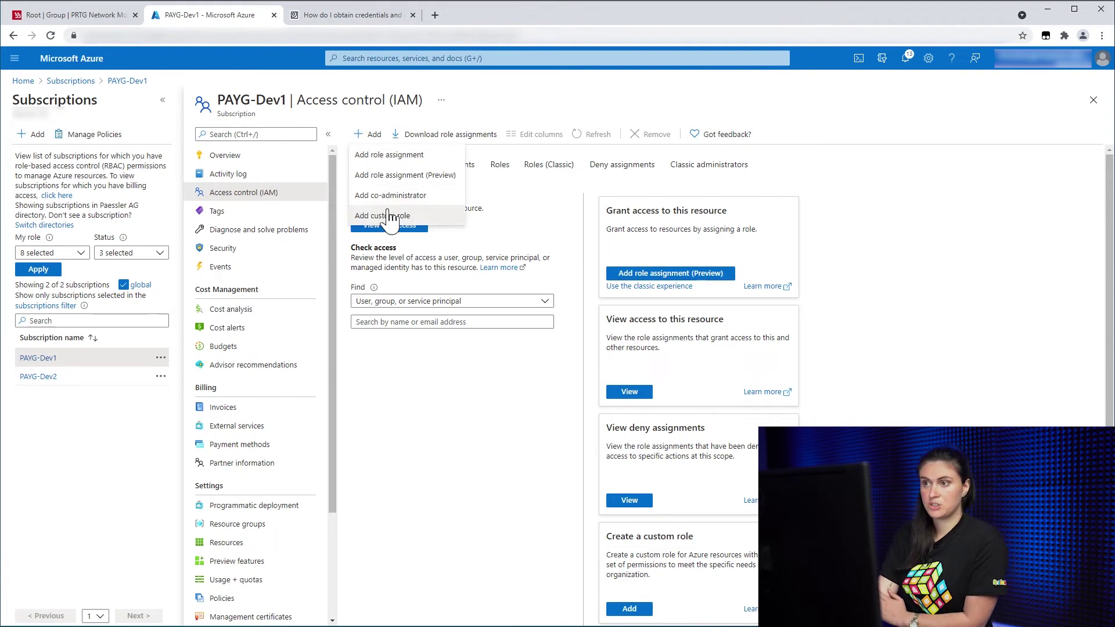
left_click(377, 157)
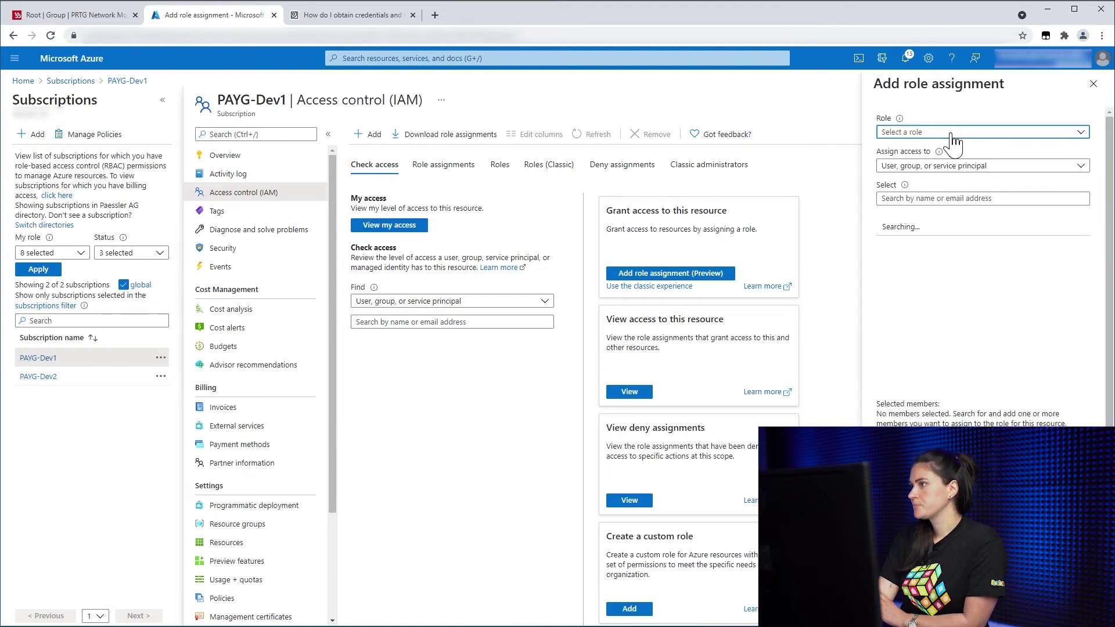
left_click(954, 133)
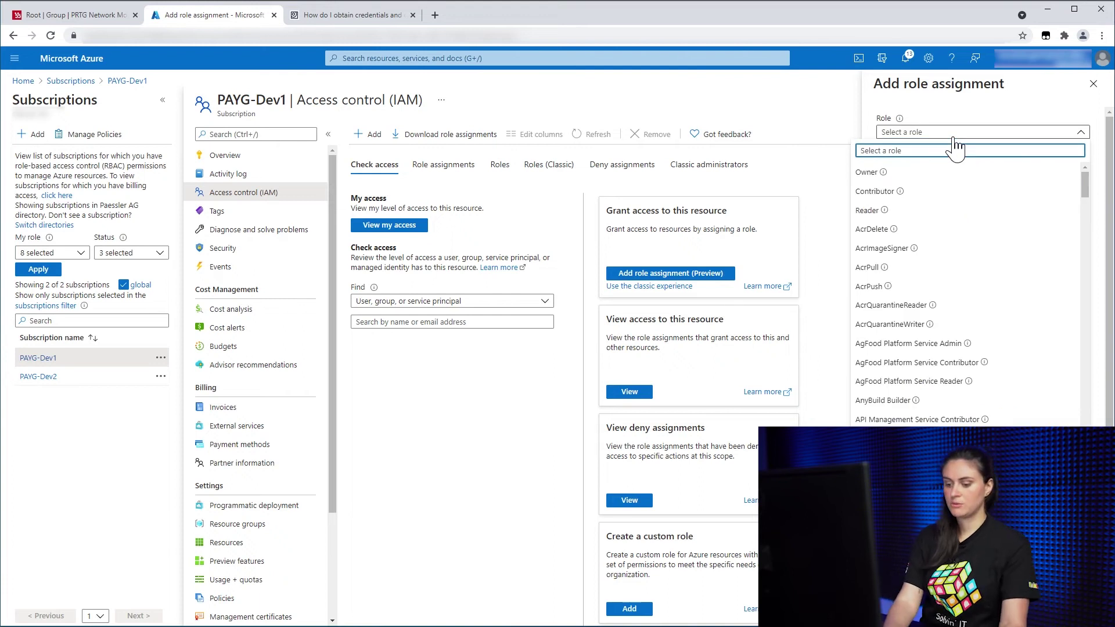
type("PRTG")
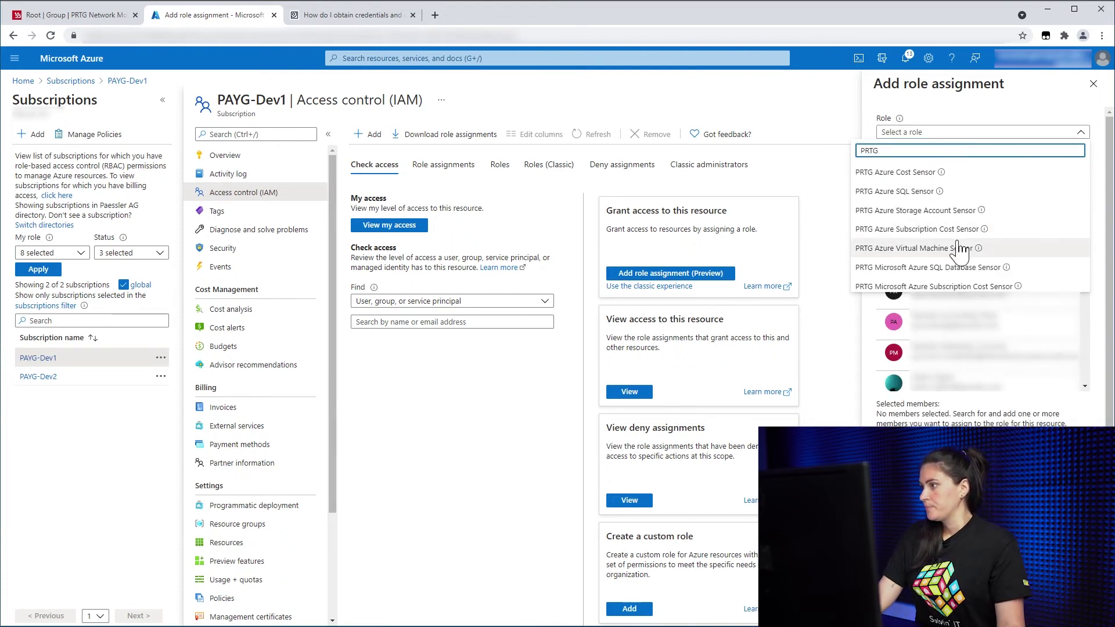
left_click(936, 249)
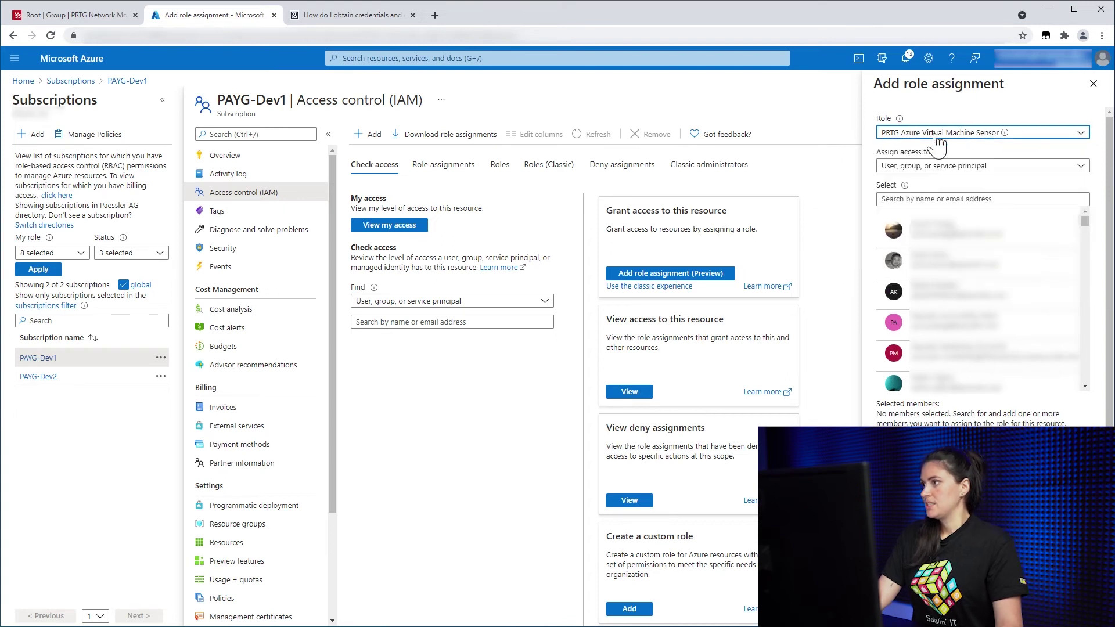
Step: Select member PRTG Azure Sensors and save the role assignment
left_click(927, 199)
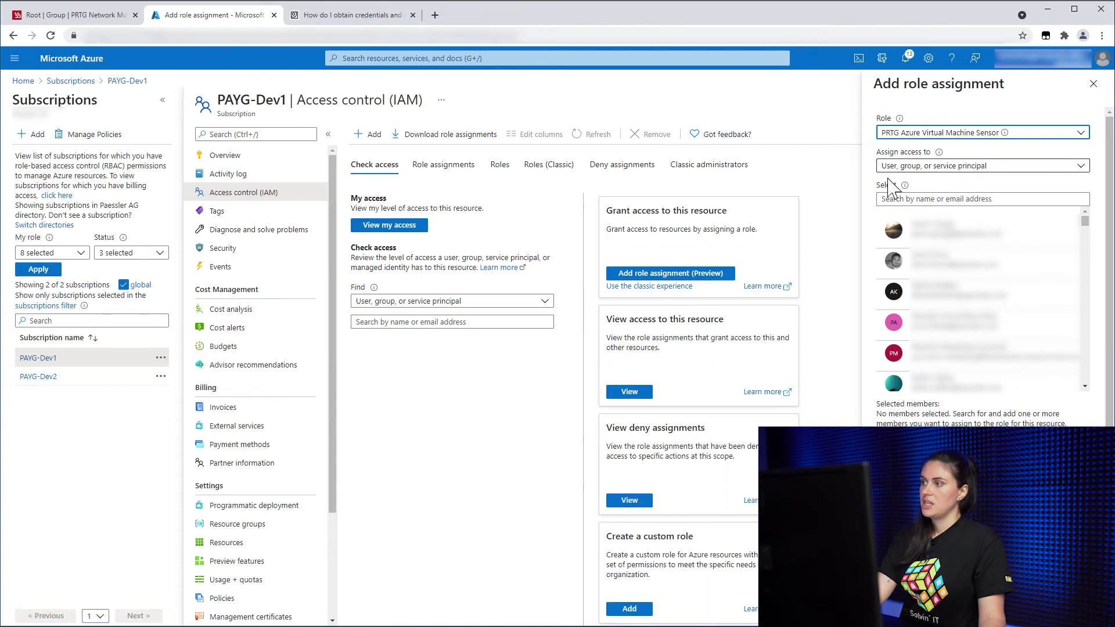
left_click(906, 199)
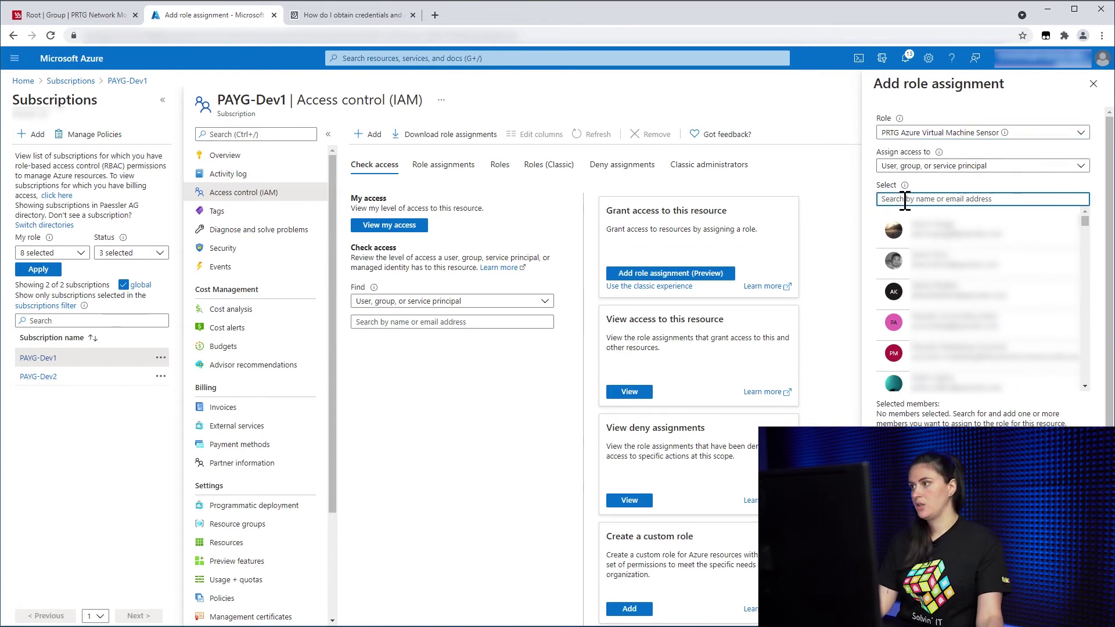
type("PRTG Azure")
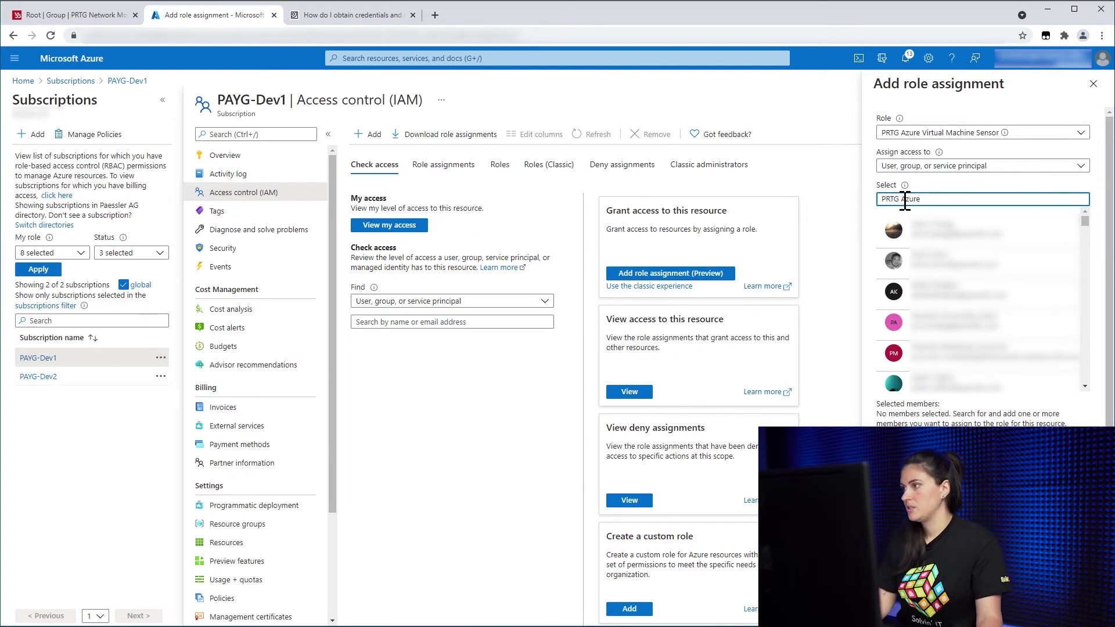
left_click(947, 235)
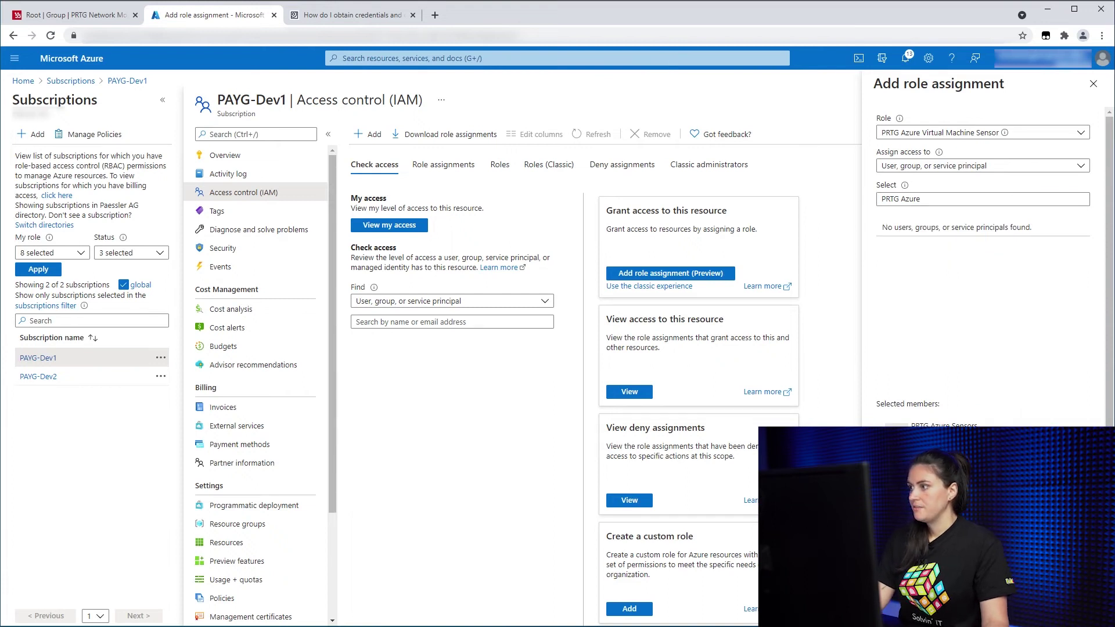
key("Return")
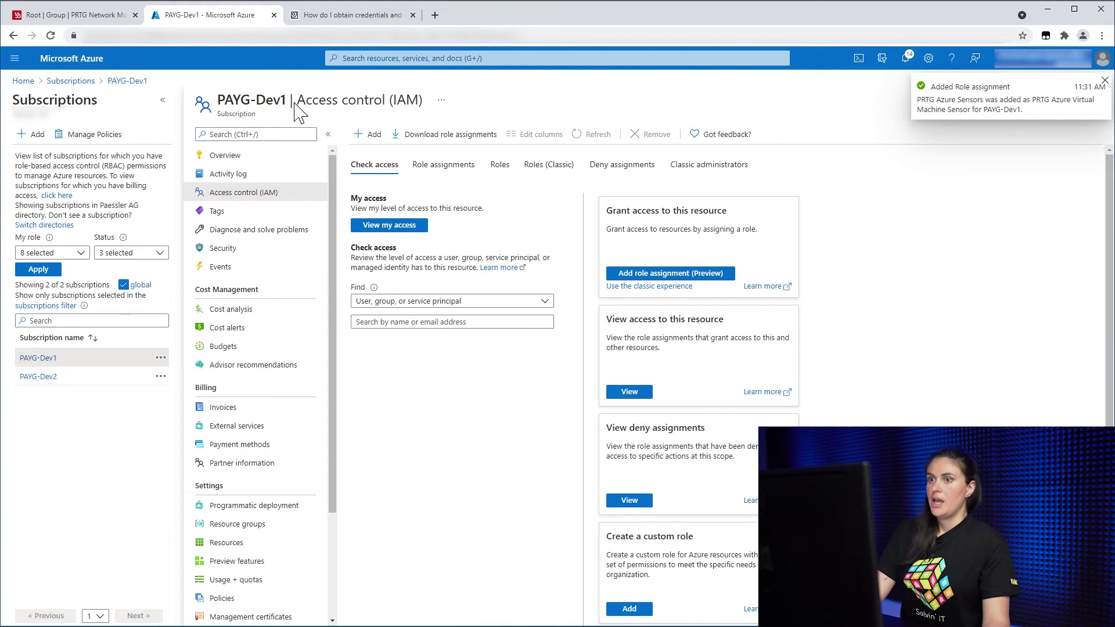
Step: Copy the PAYG-Dev1 subscription ID from Azure into PRTG's Subscription ID field and confirm the device
left_click(225, 155)
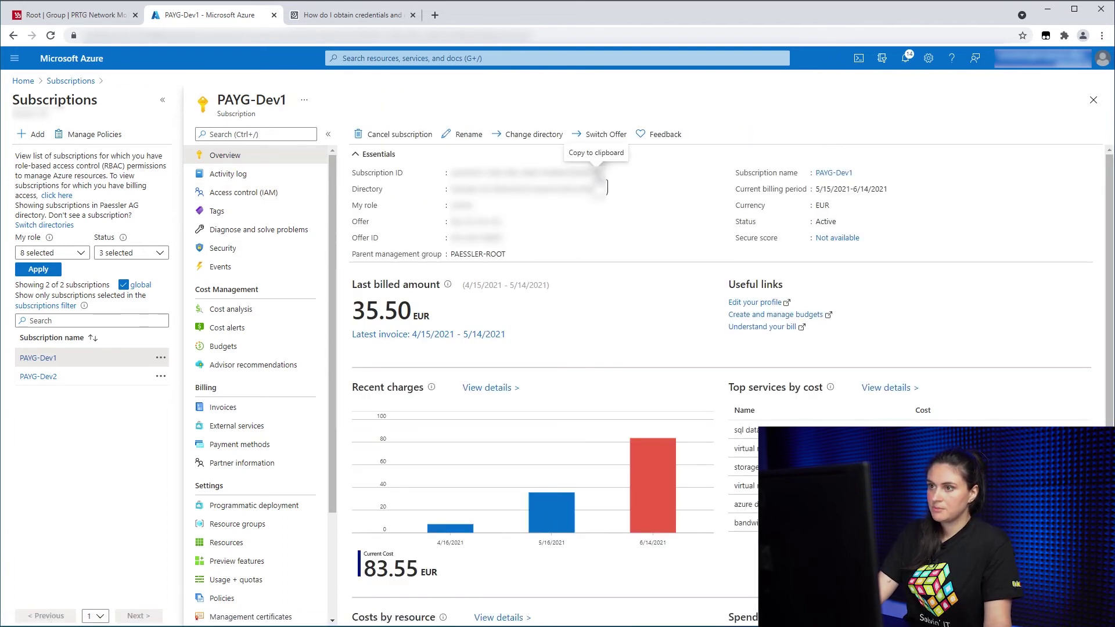
left_click(597, 172)
left_click(79, 15)
left_click(549, 455)
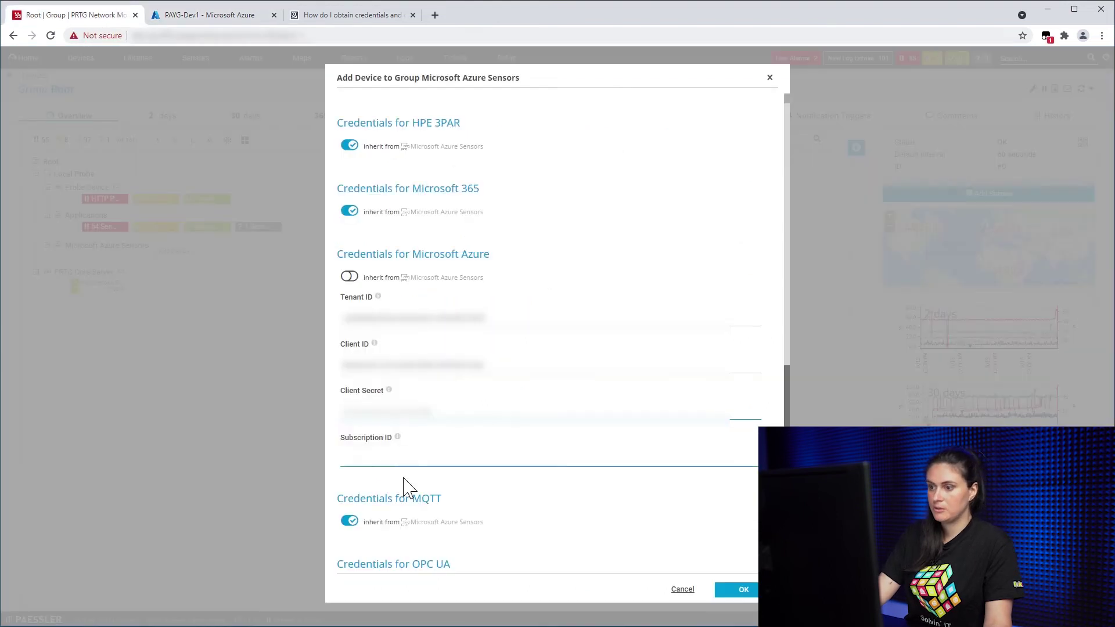
key("ctrl+v")
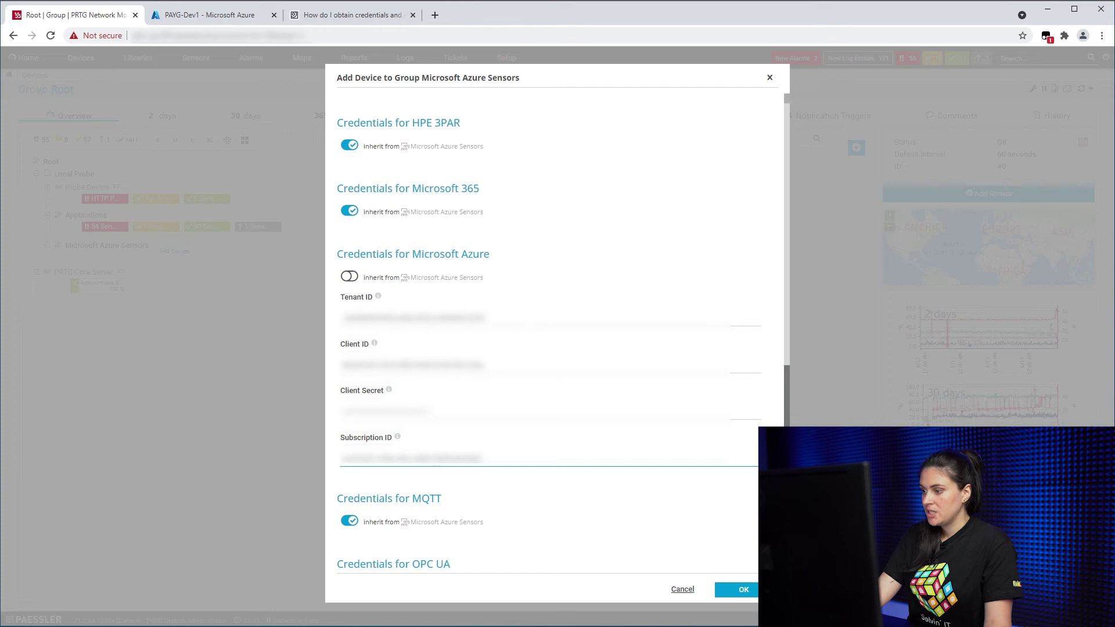
left_click(743, 589)
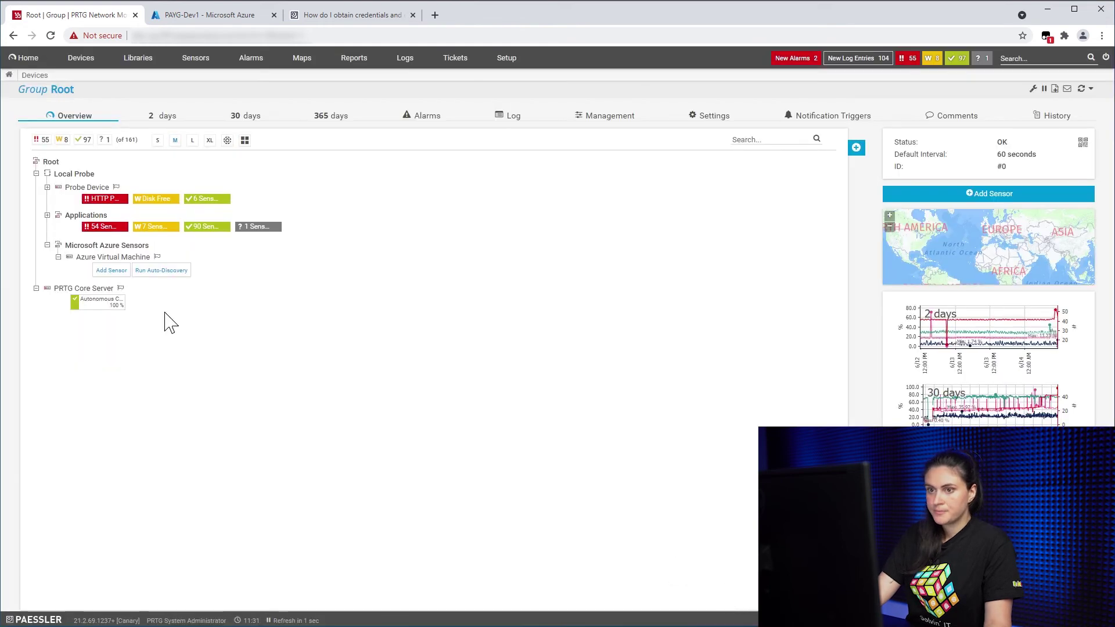
Step: Create Microsoft Azure Virtual Machine sensors with both VMs selected on the Azure Virtual Machine device
left_click(111, 270)
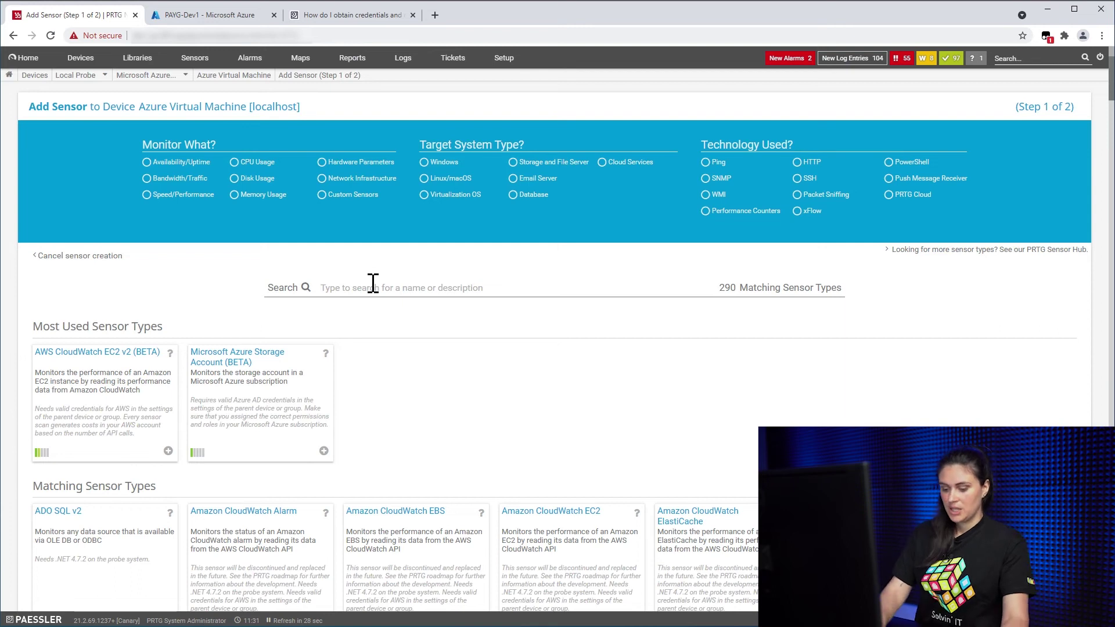
type("Micros")
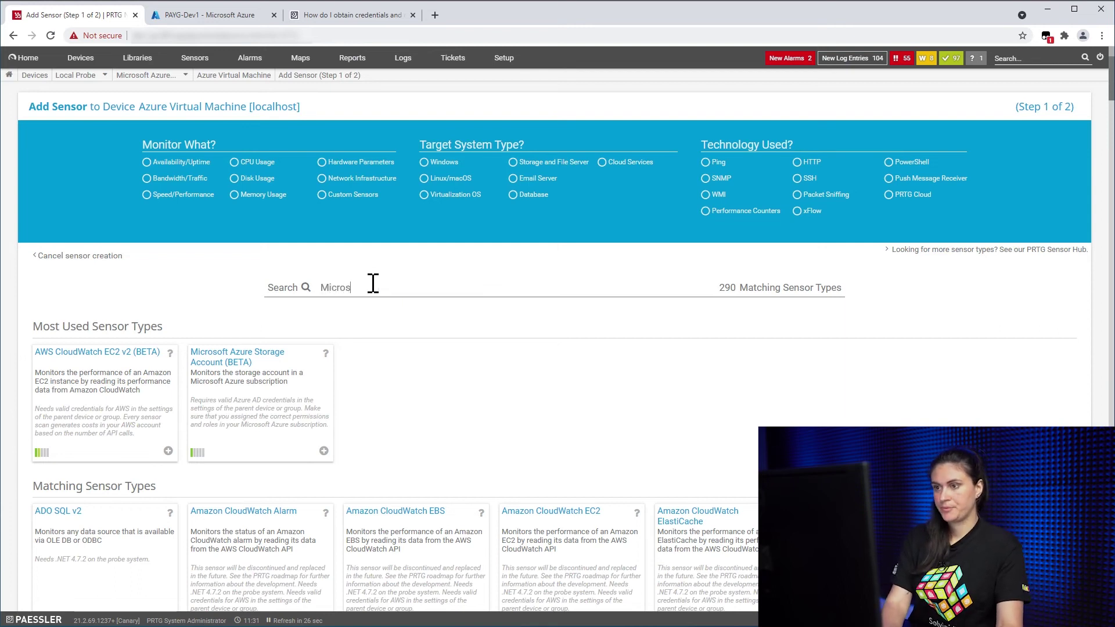
type("oft")
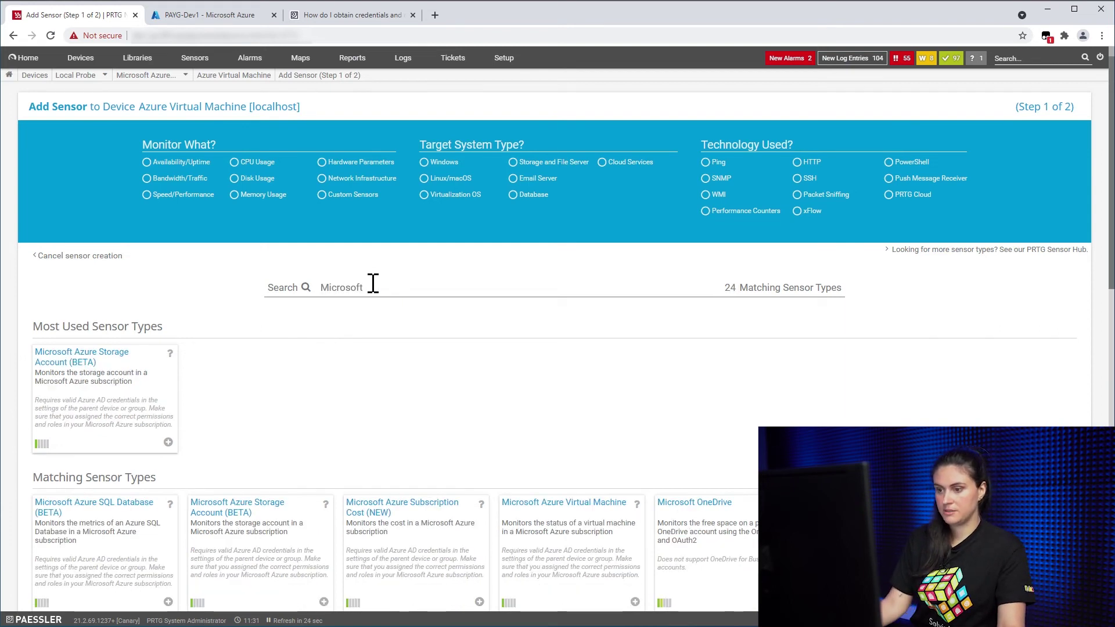
left_click(566, 558)
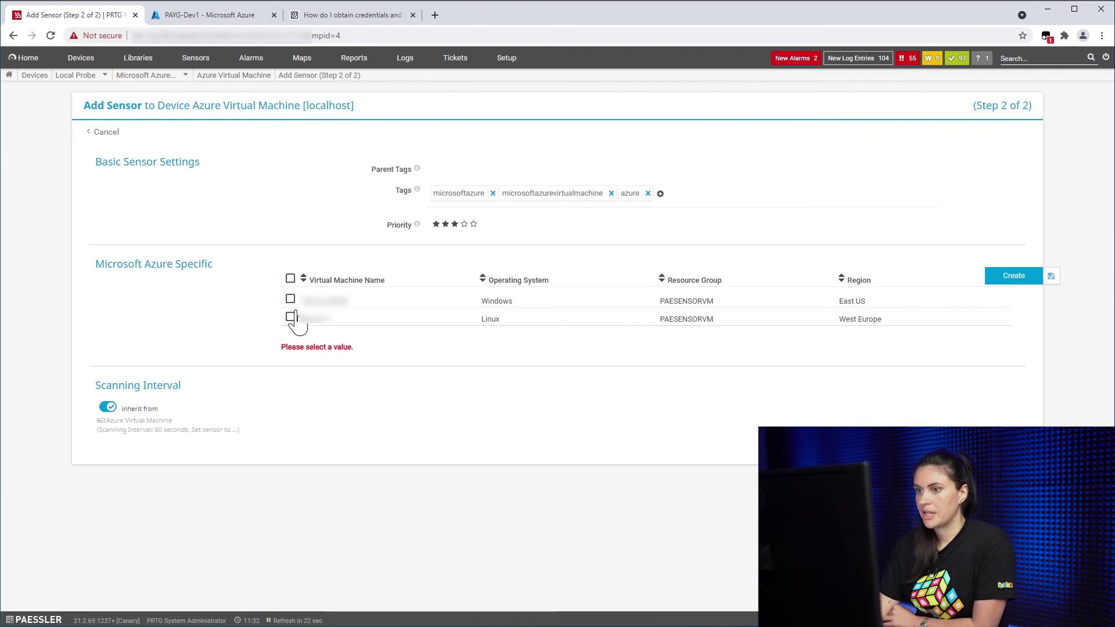
left_click(290, 280)
left_click(1010, 277)
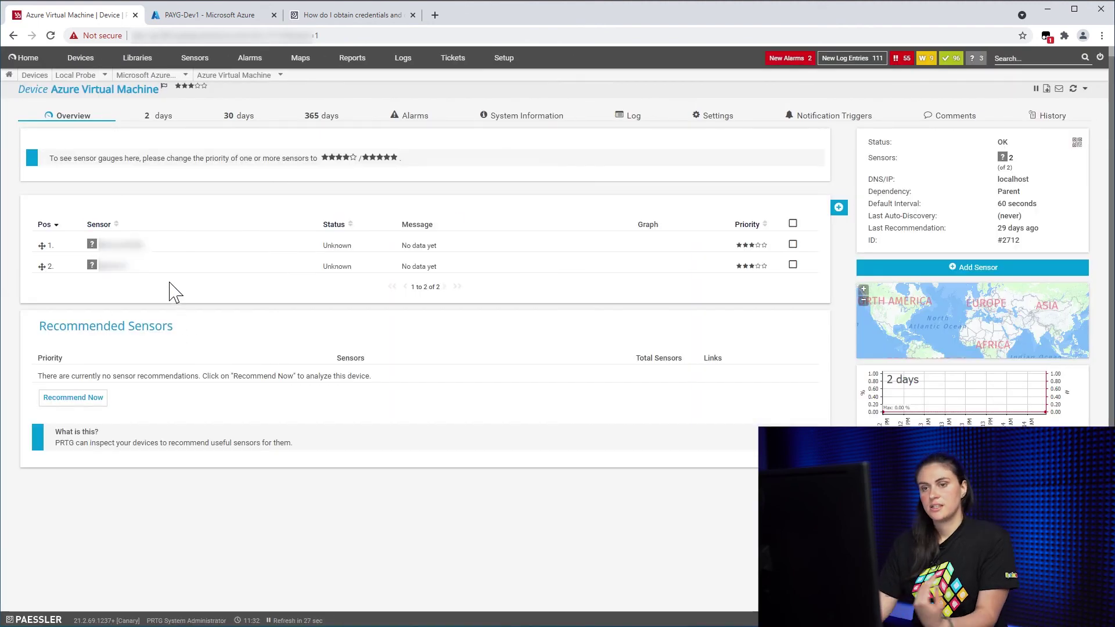
Step: Open the MicrosoftVM sensor and refresh until it shows 2% CPU and Running (Billed)
left_click(121, 245)
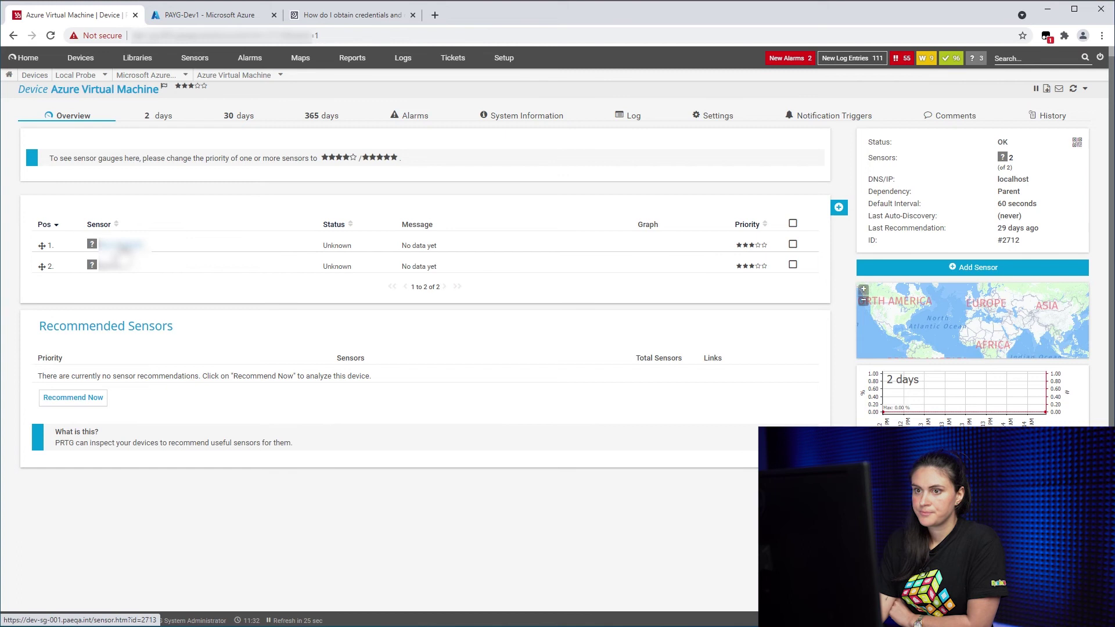
left_click(1077, 89)
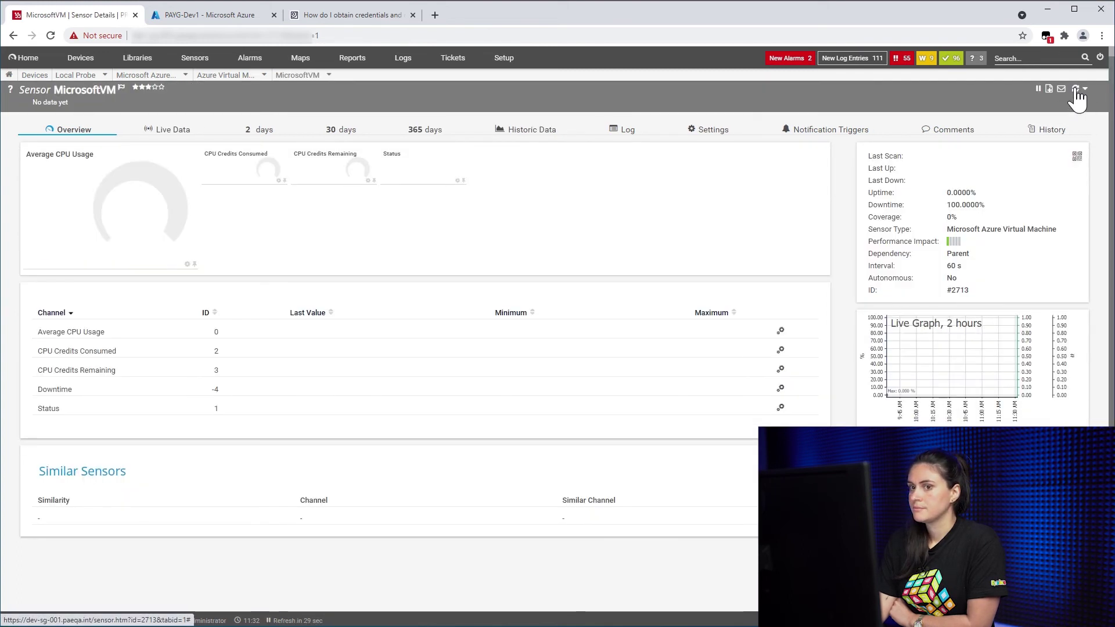
left_click(1078, 90)
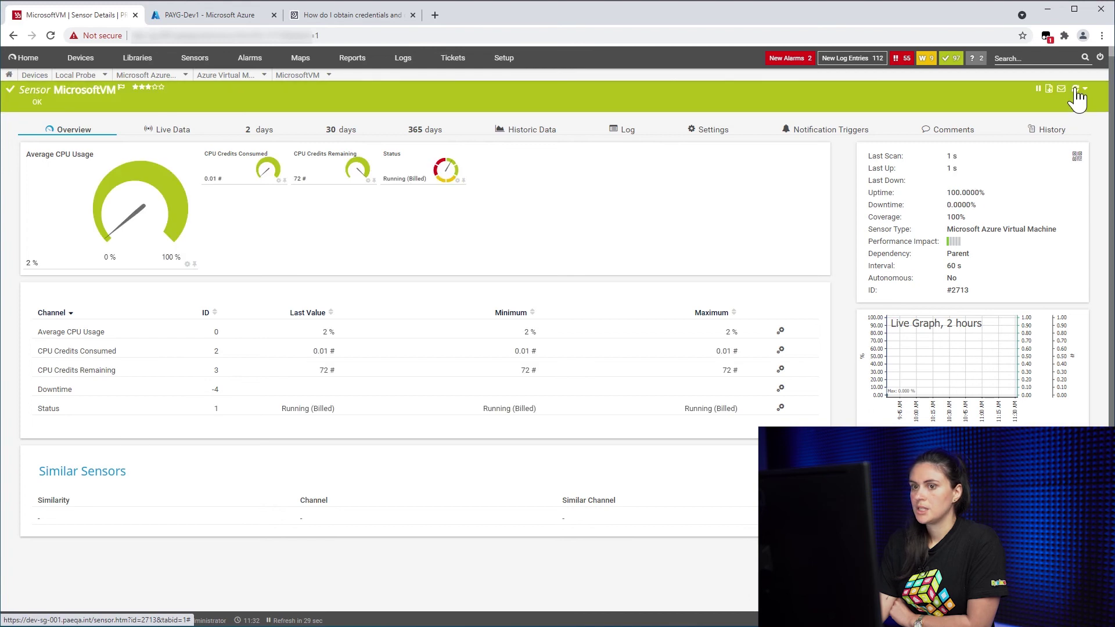